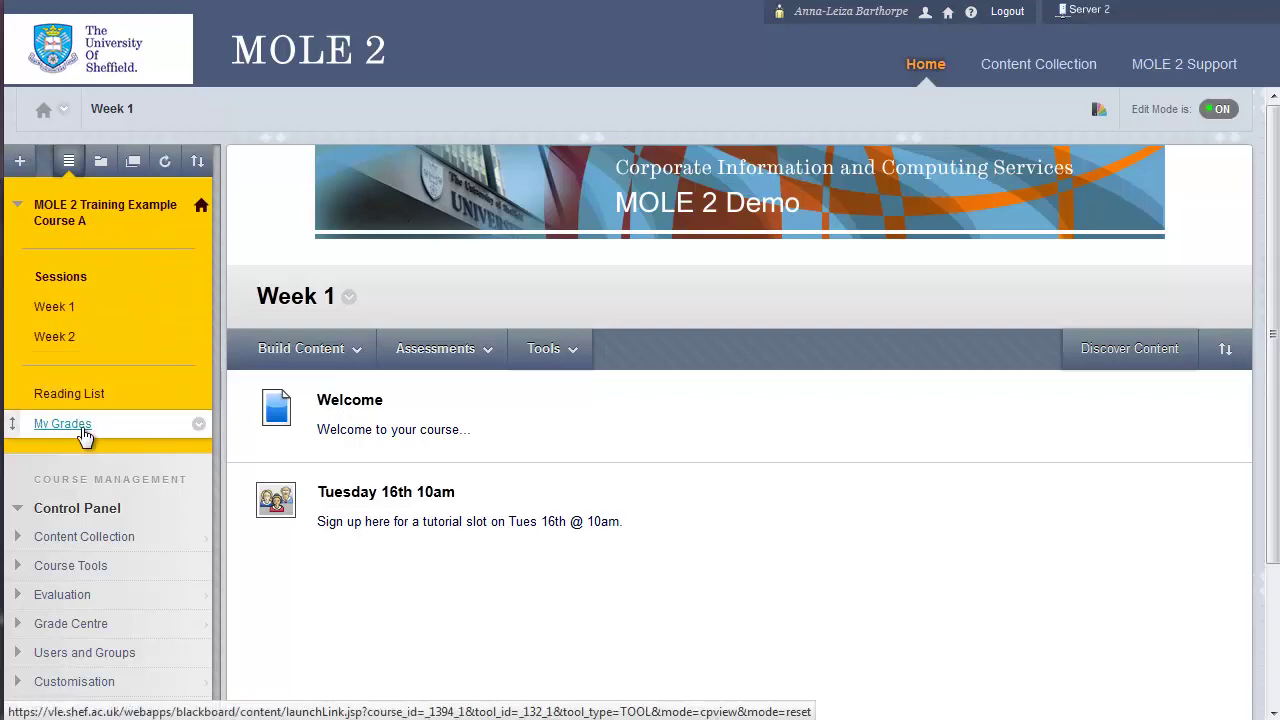
- Show the list of new item types that can be added to the course menu
left_click(20, 165)
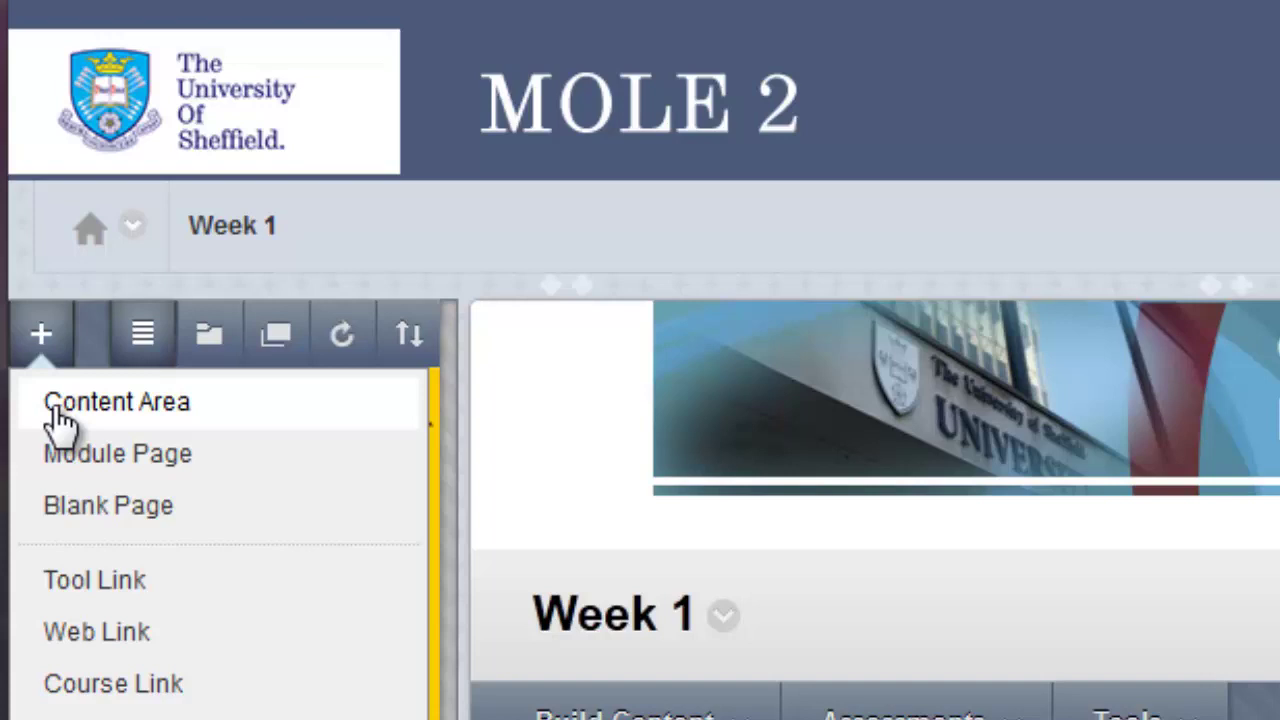
- Create a content area named 'Week 3', available to users, in the course menu
left_click(58, 422)
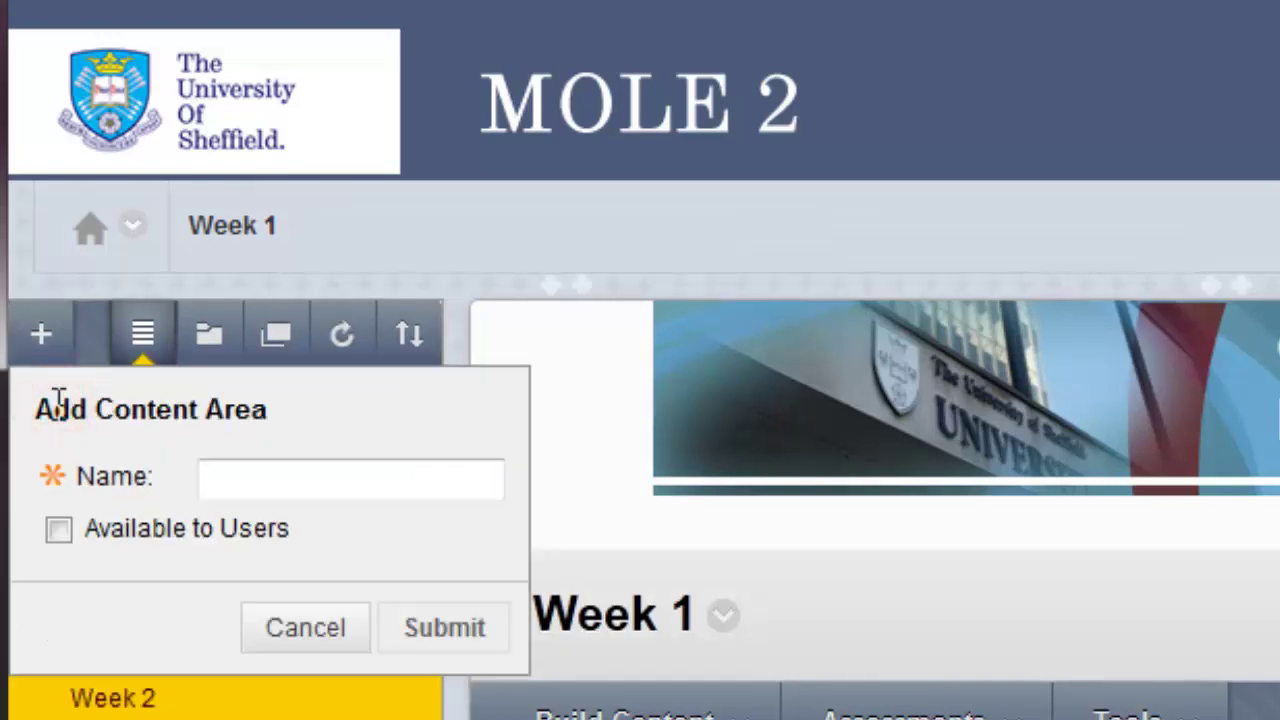
type("Week")
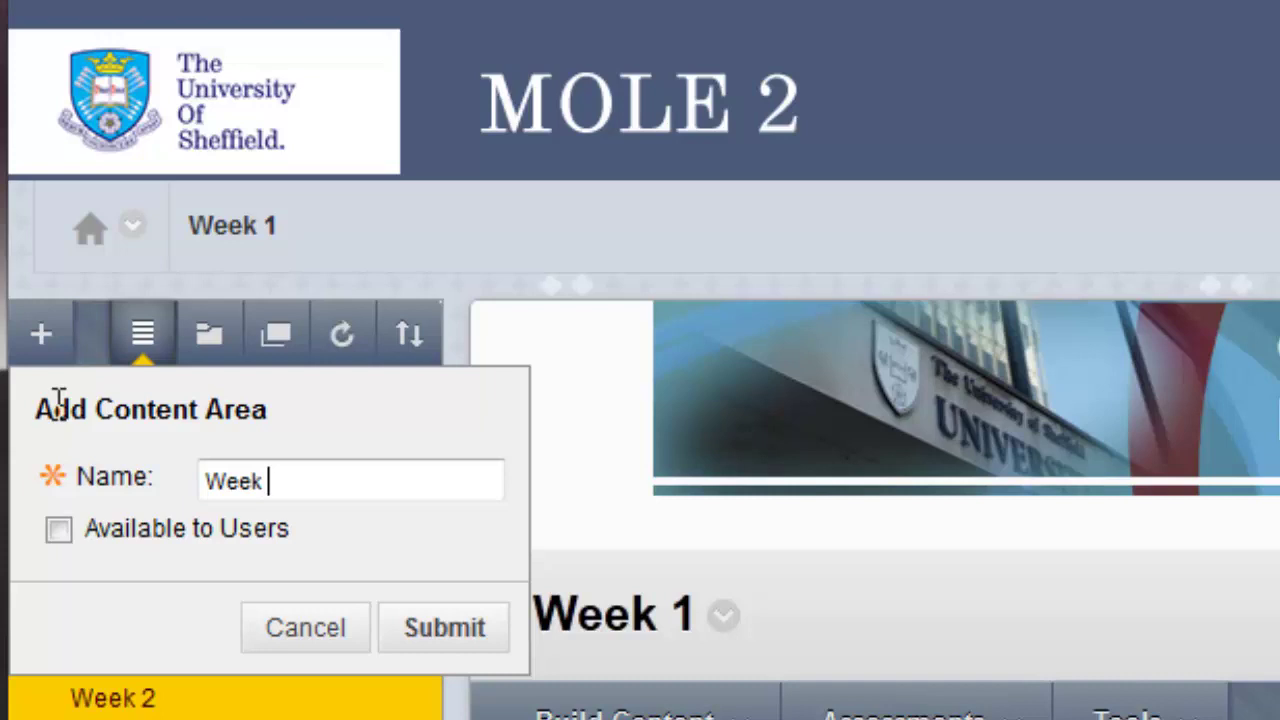
type(" 3")
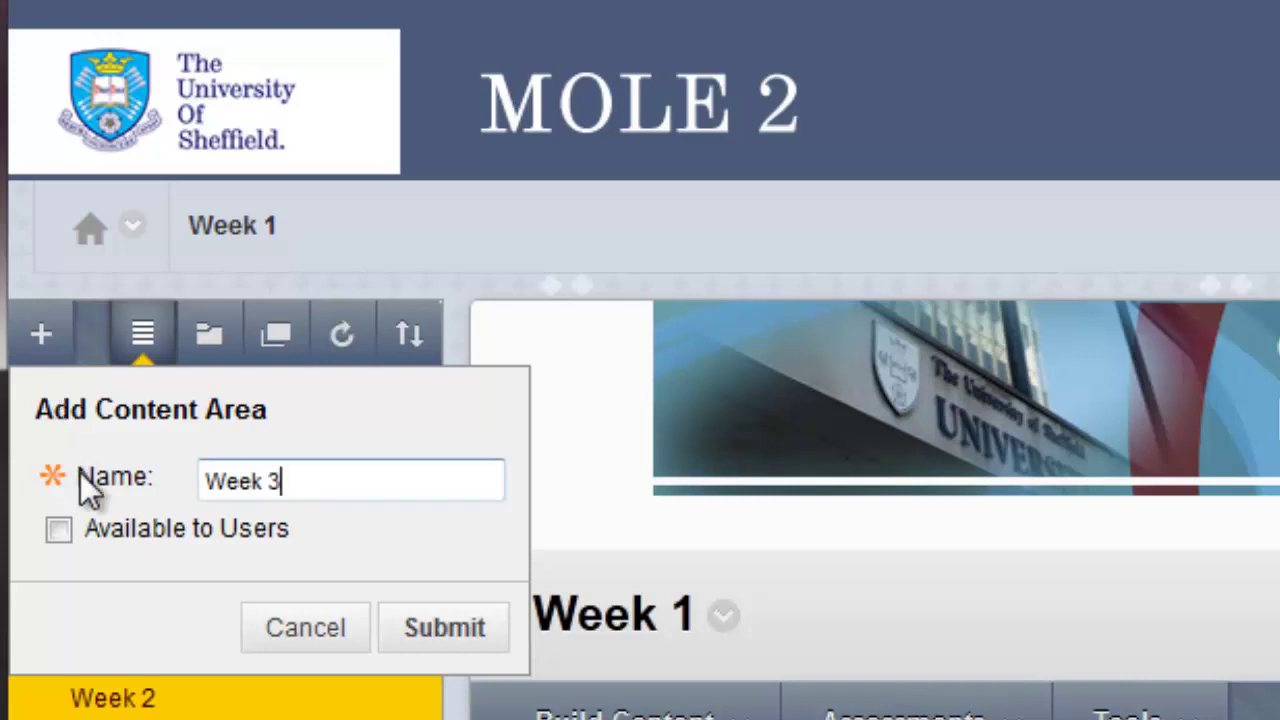
left_click(59, 532)
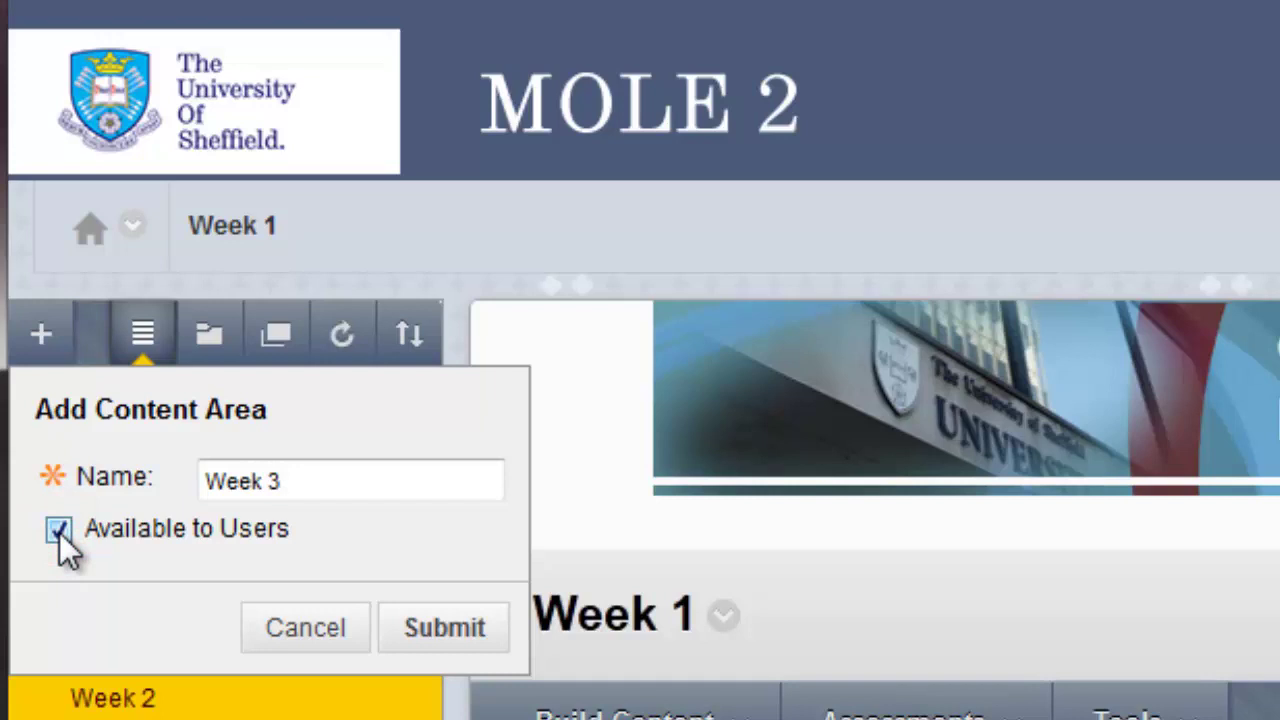
left_click(451, 627)
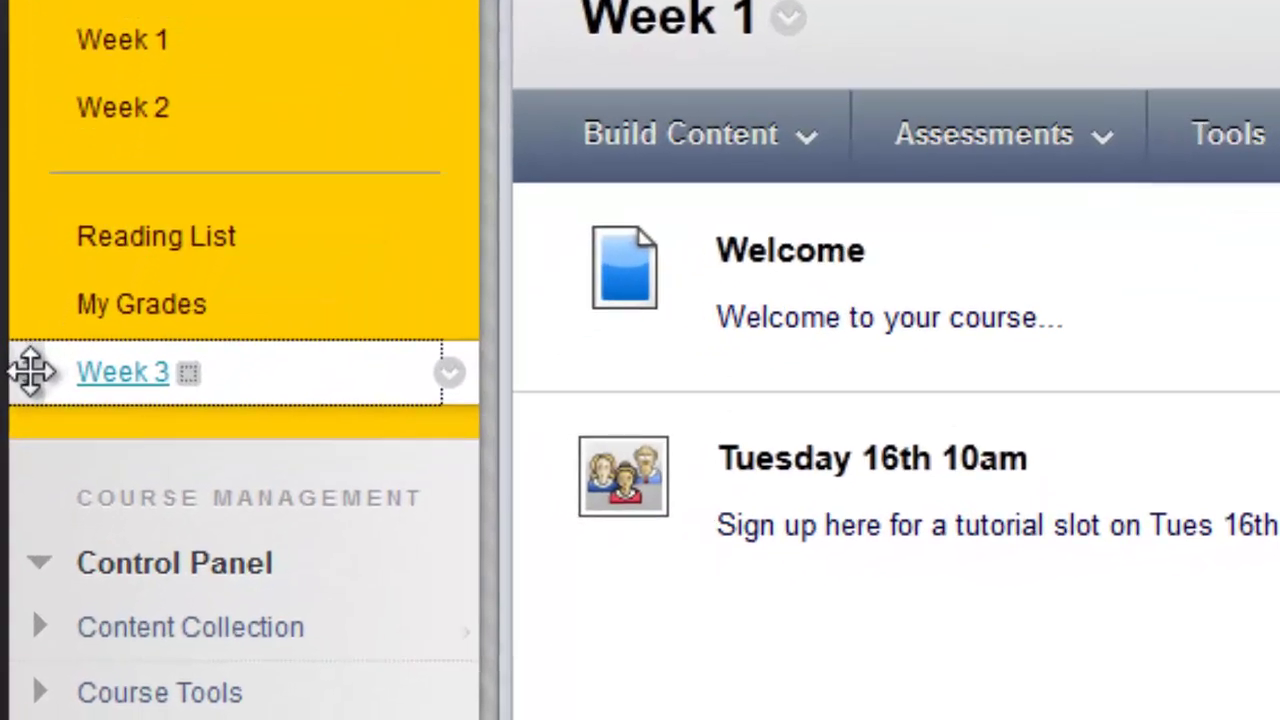
- Move Week 3 directly below Week 2 in the menu and open its page
left_click_drag(30, 372, 25, 171)
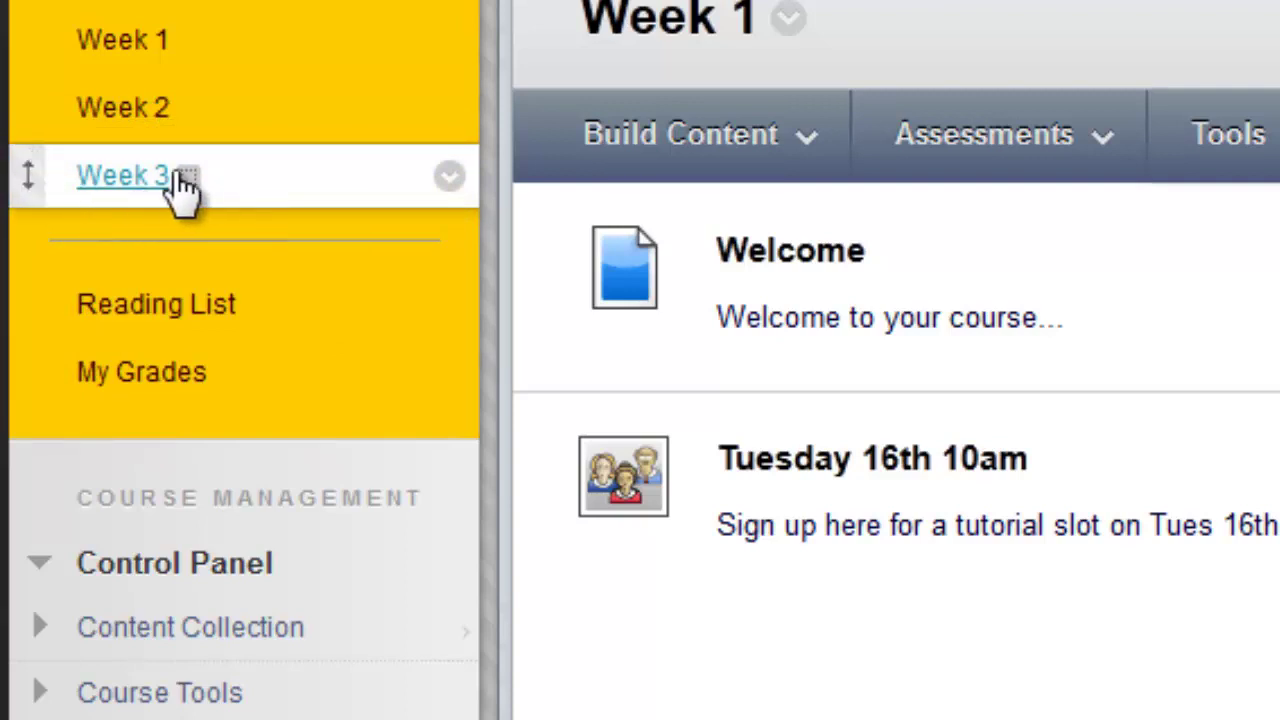
left_click(449, 186)
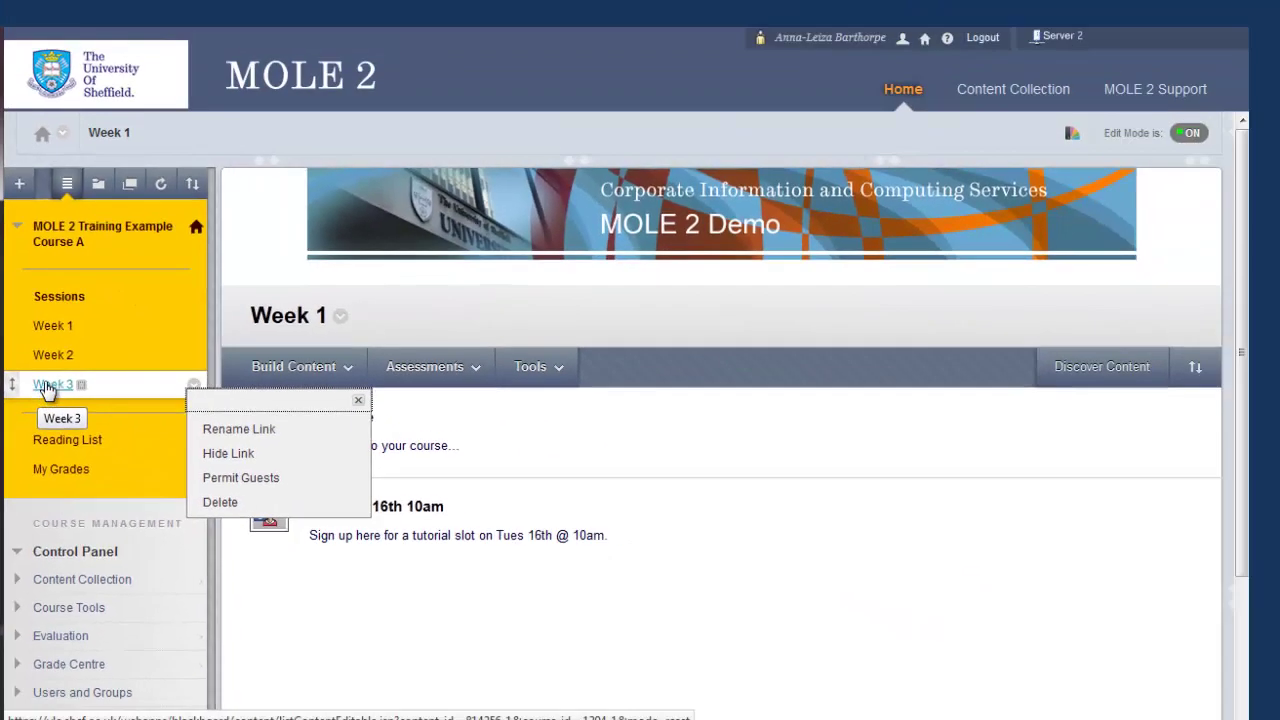
left_click(48, 386)
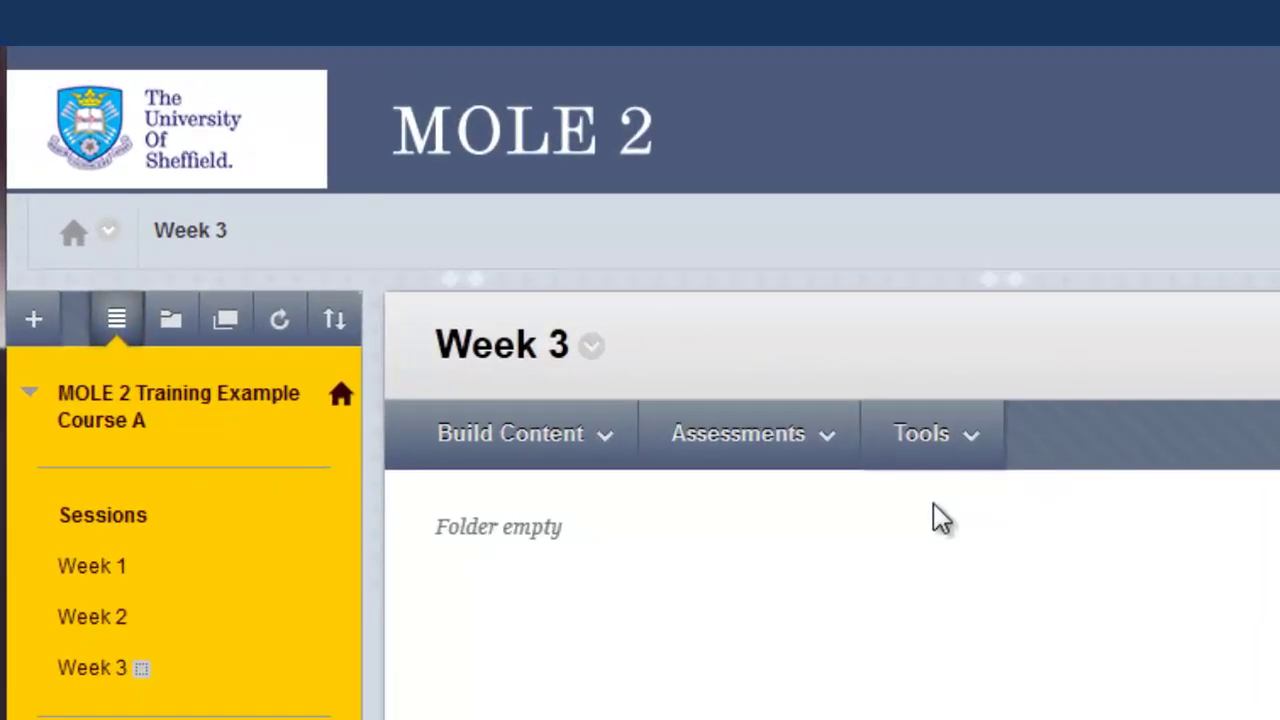
left_click(925, 434)
left_click(505, 450)
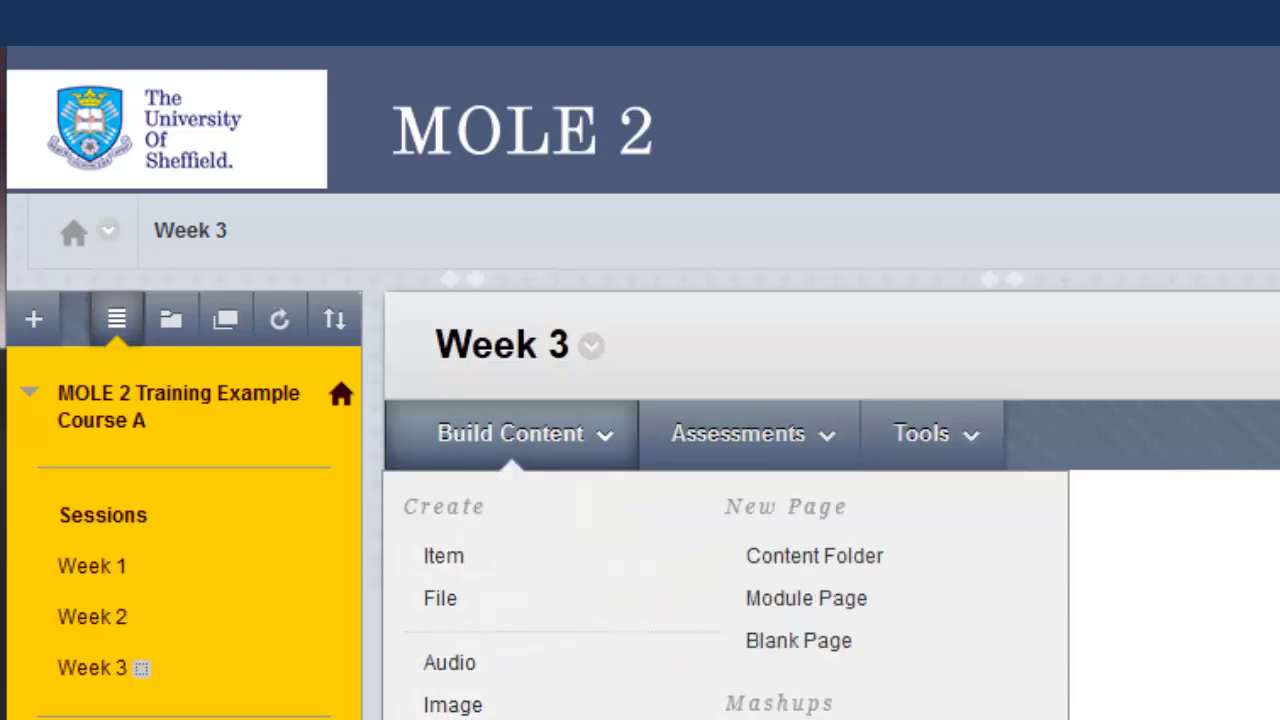
left_click(743, 440)
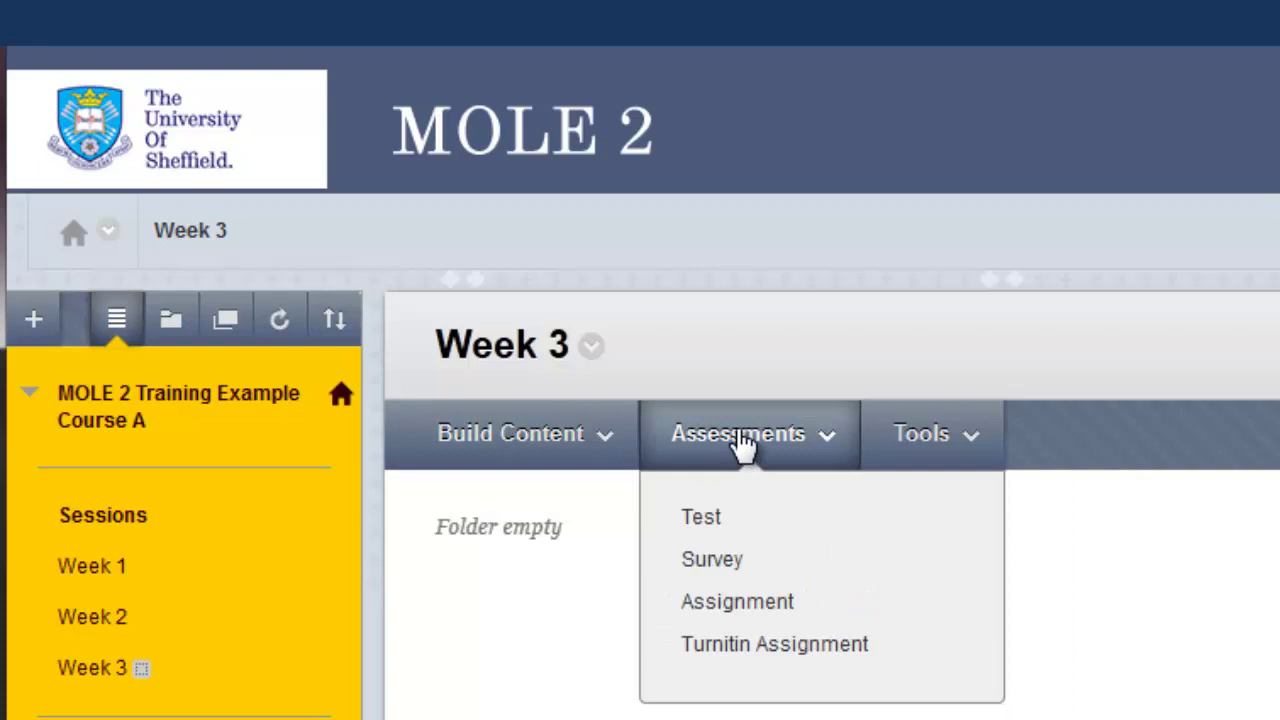
left_click(935, 440)
left_click(843, 551)
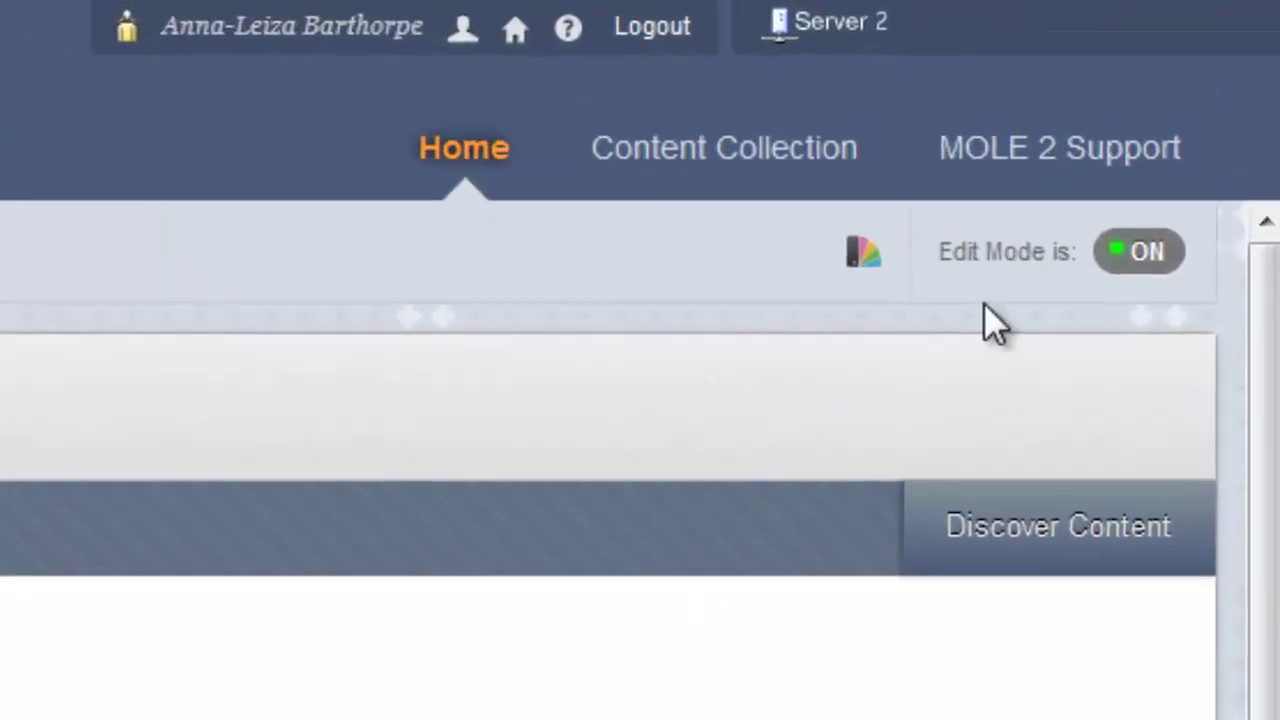
- Turn Edit Mode off and preview the Week 2 and Week 1 pages as students see them
left_click(1150, 262)
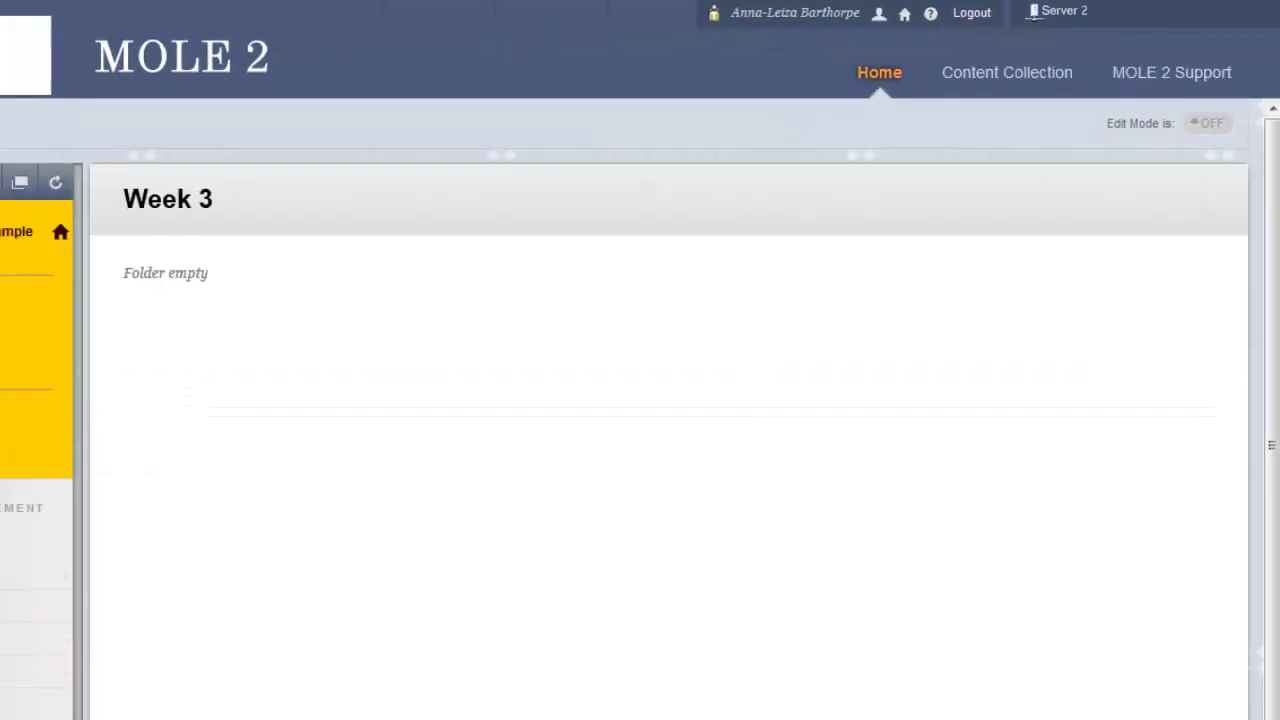
left_click(52, 321)
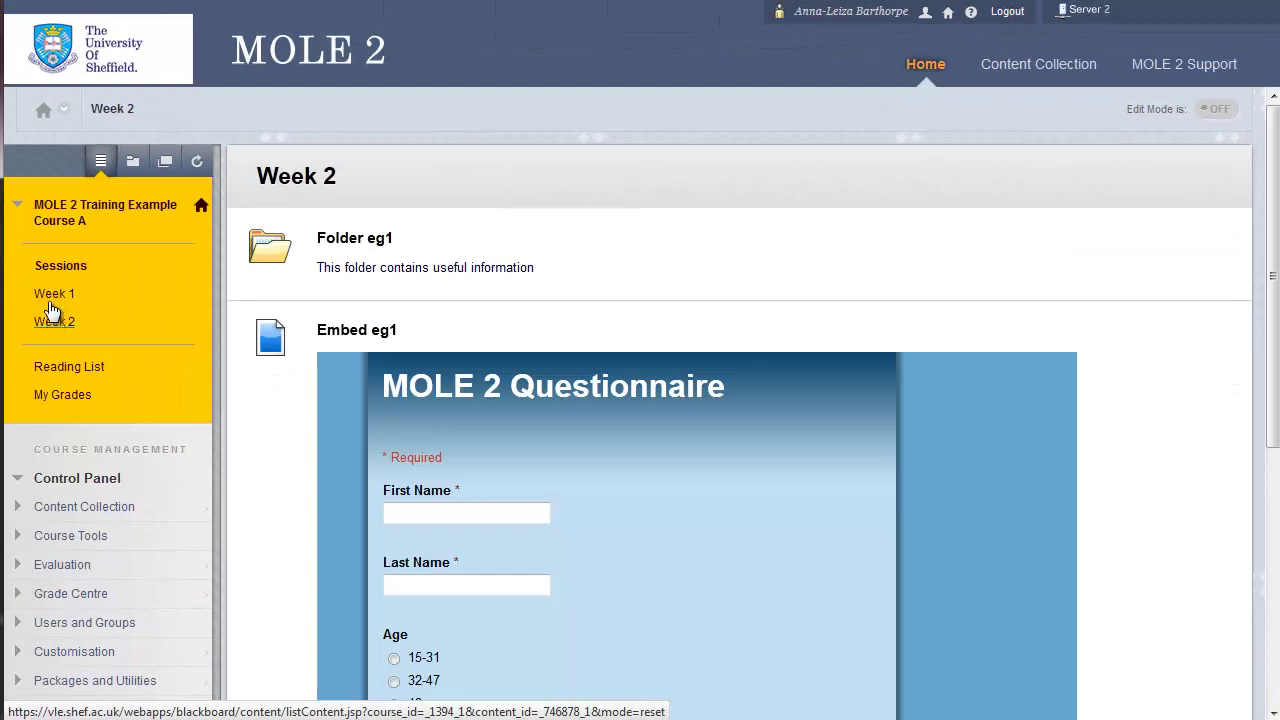
left_click(46, 294)
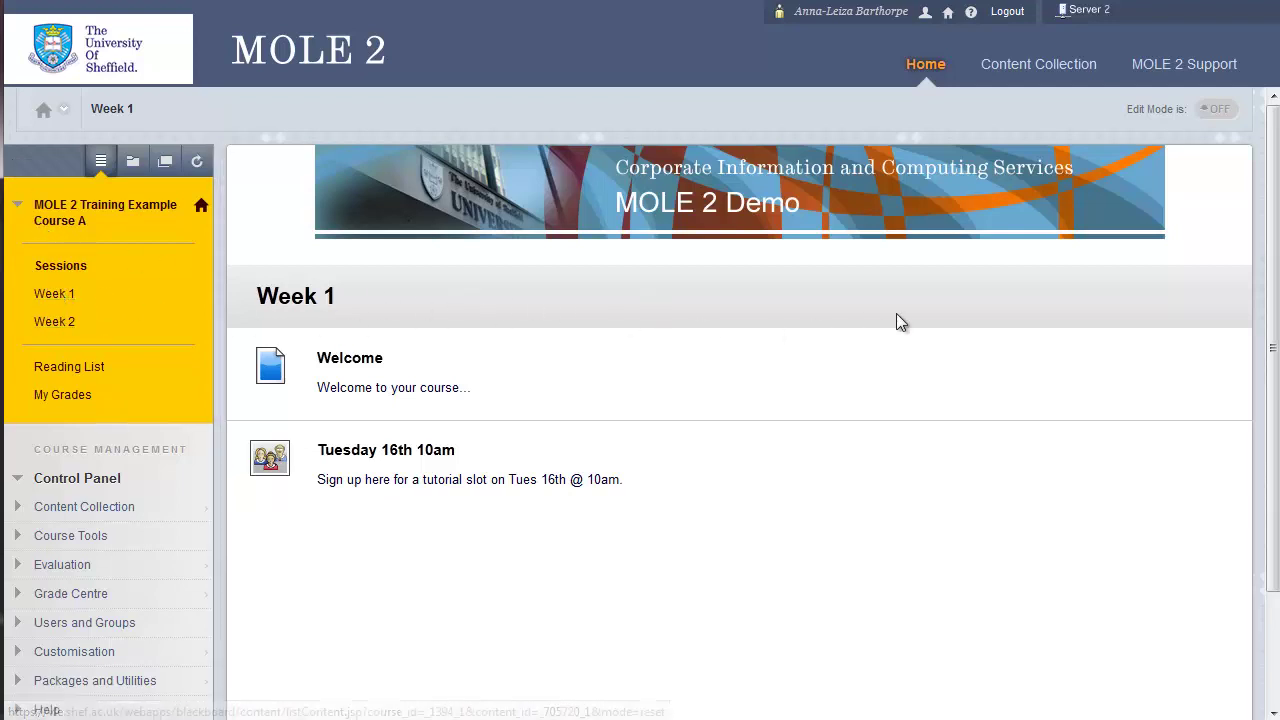
- Turn Edit Mode back on and show the list of new course-menu item types
left_click(1220, 112)
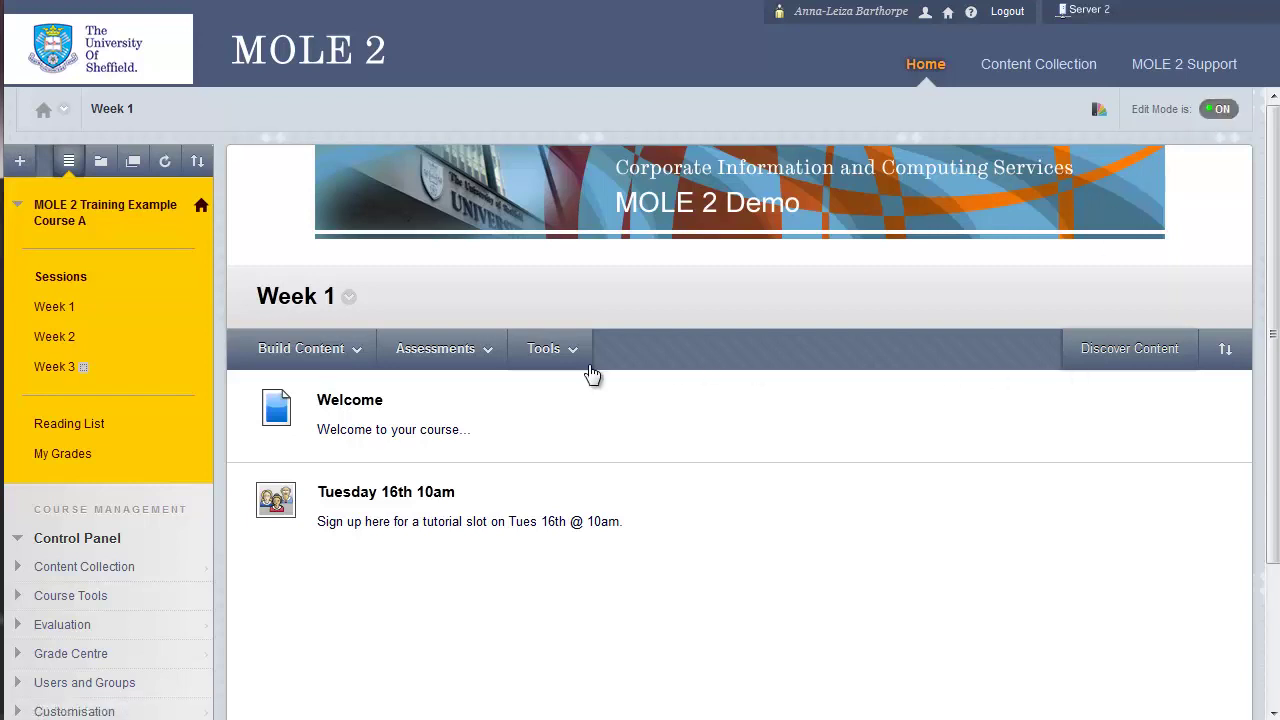
left_click(300, 348)
left_click(19, 161)
- Add a 'Calculator' module page, available to users, and open its empty page
left_click(19, 161)
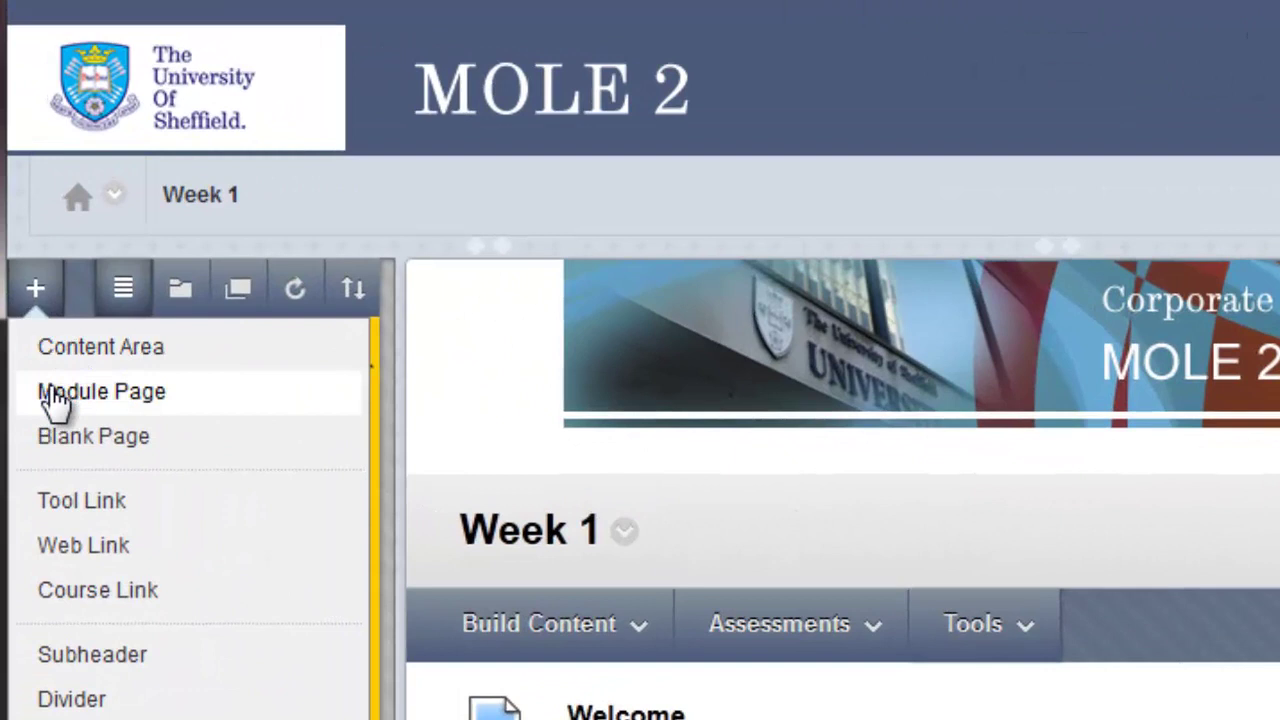
left_click(55, 393)
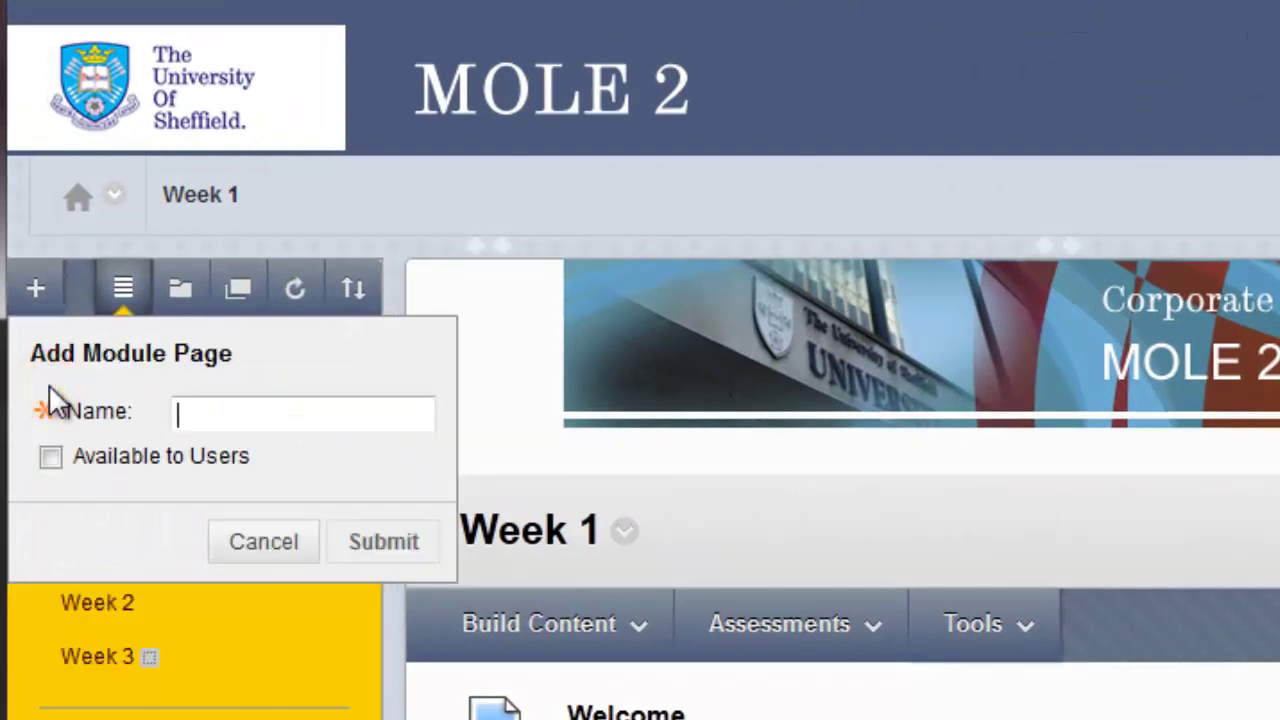
type("Calculator")
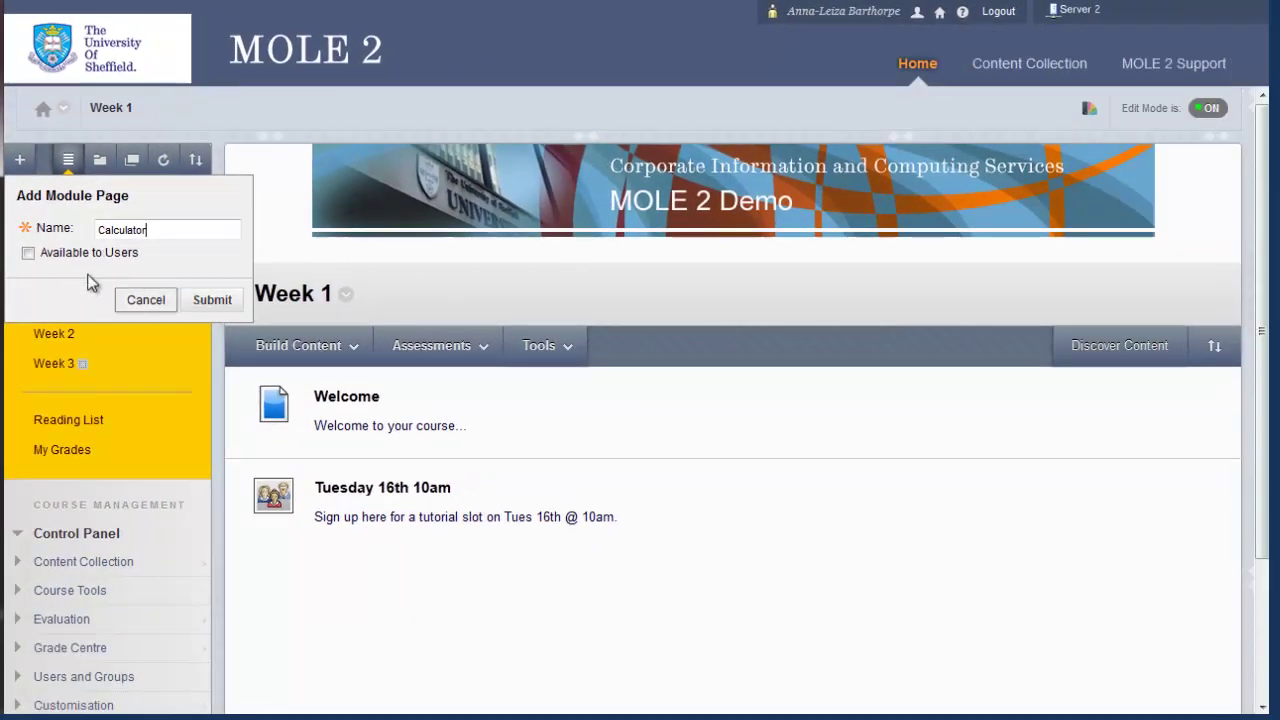
left_click(28, 253)
left_click(212, 300)
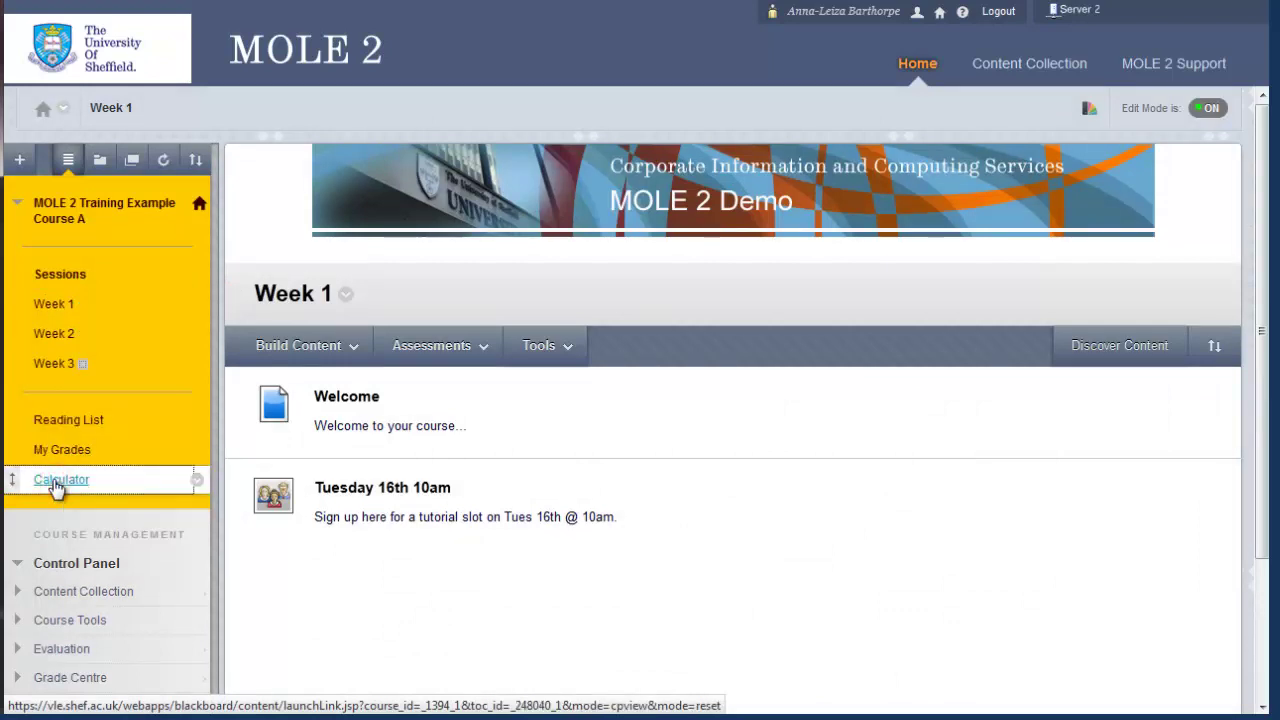
left_click(57, 484)
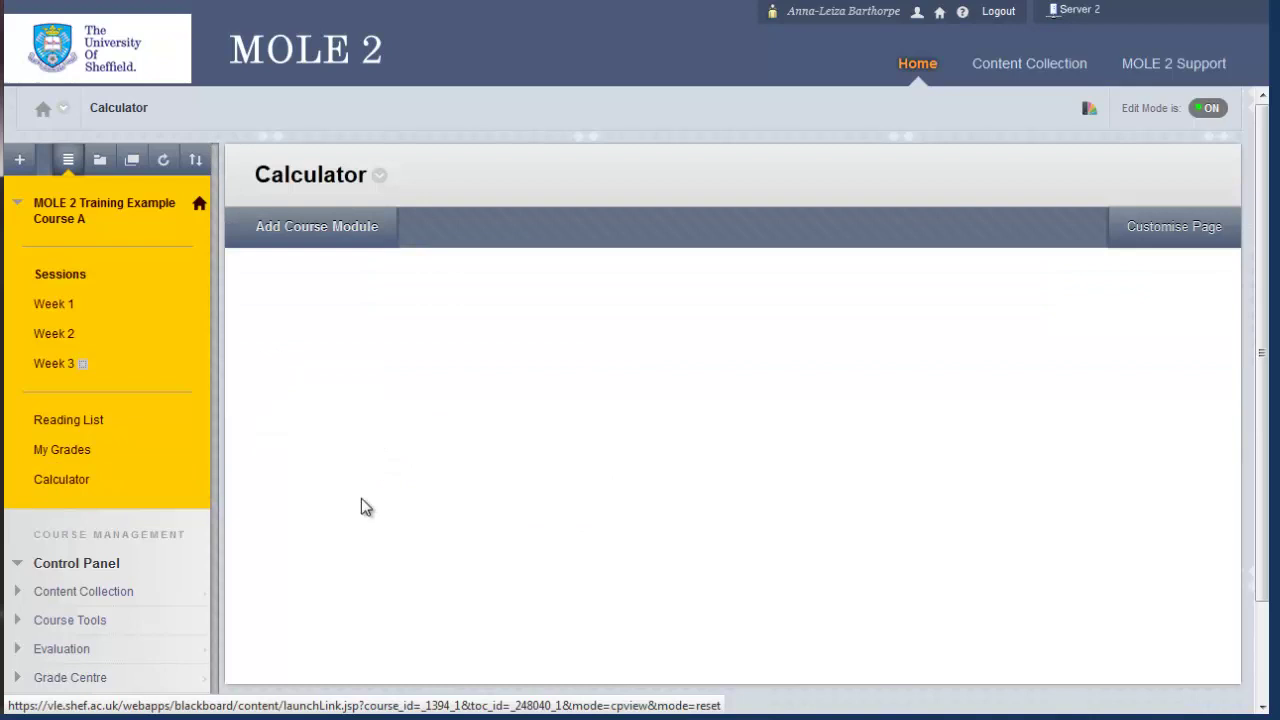
- Pick the Calculator module from the Add Course Module list and place it on the page
left_click(305, 240)
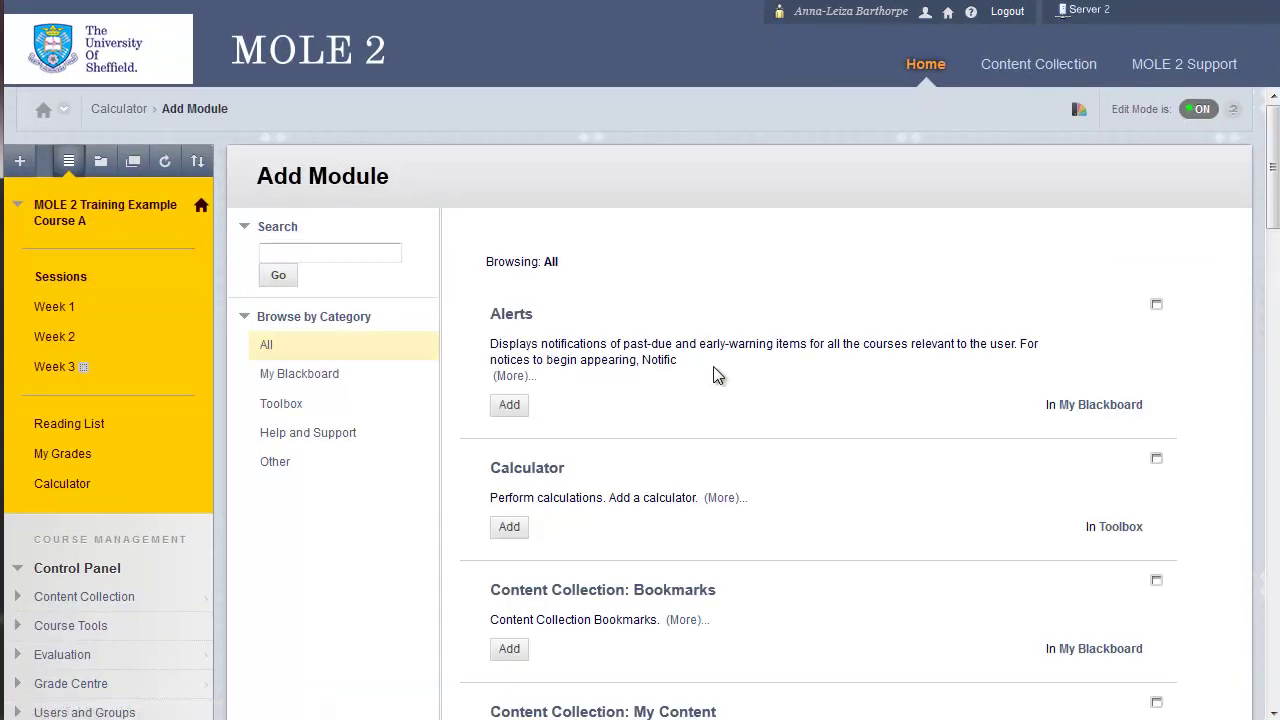
scroll(715, 375, "down", 4)
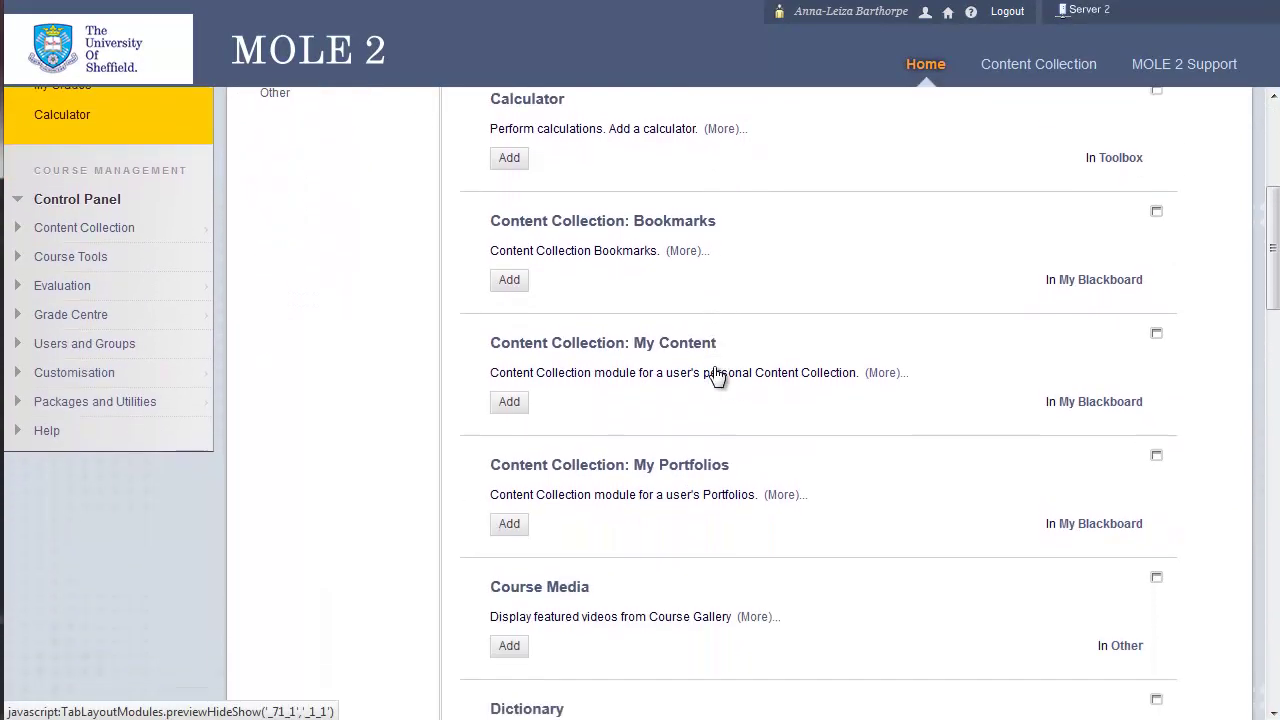
scroll(715, 373, "down", 2)
scroll(715, 373, "up", 4)
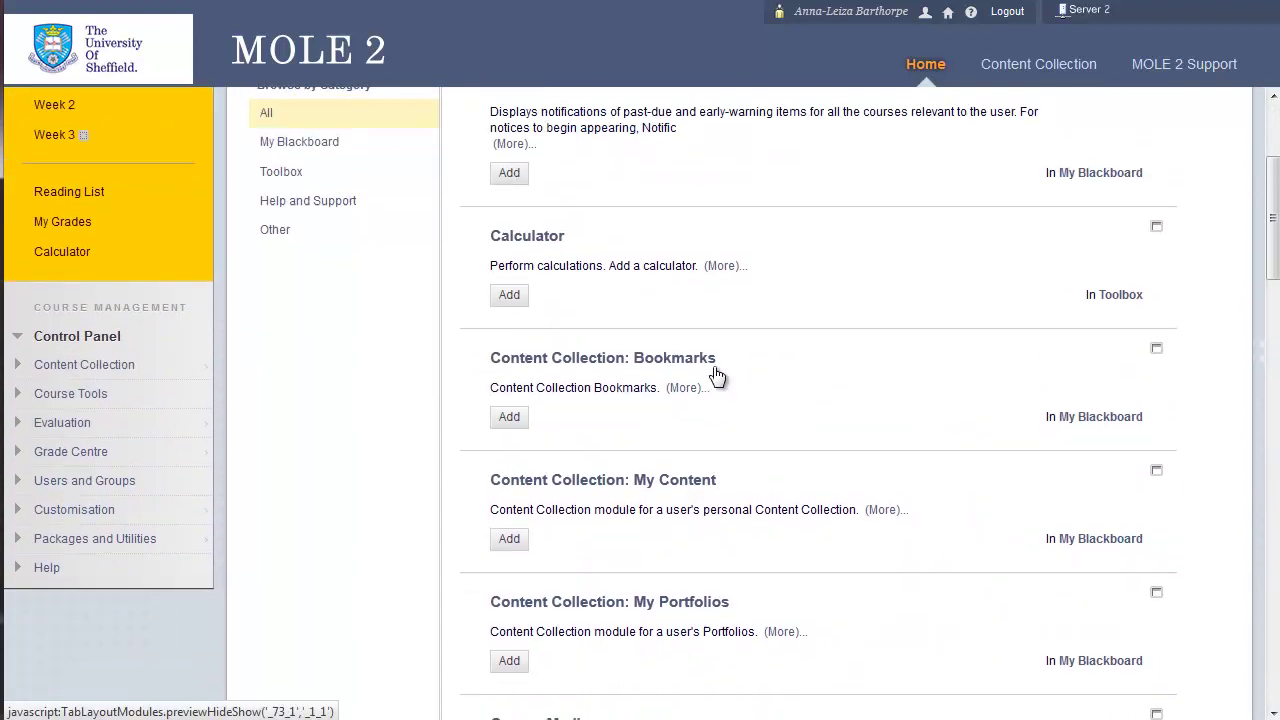
scroll(715, 374, "up", 3)
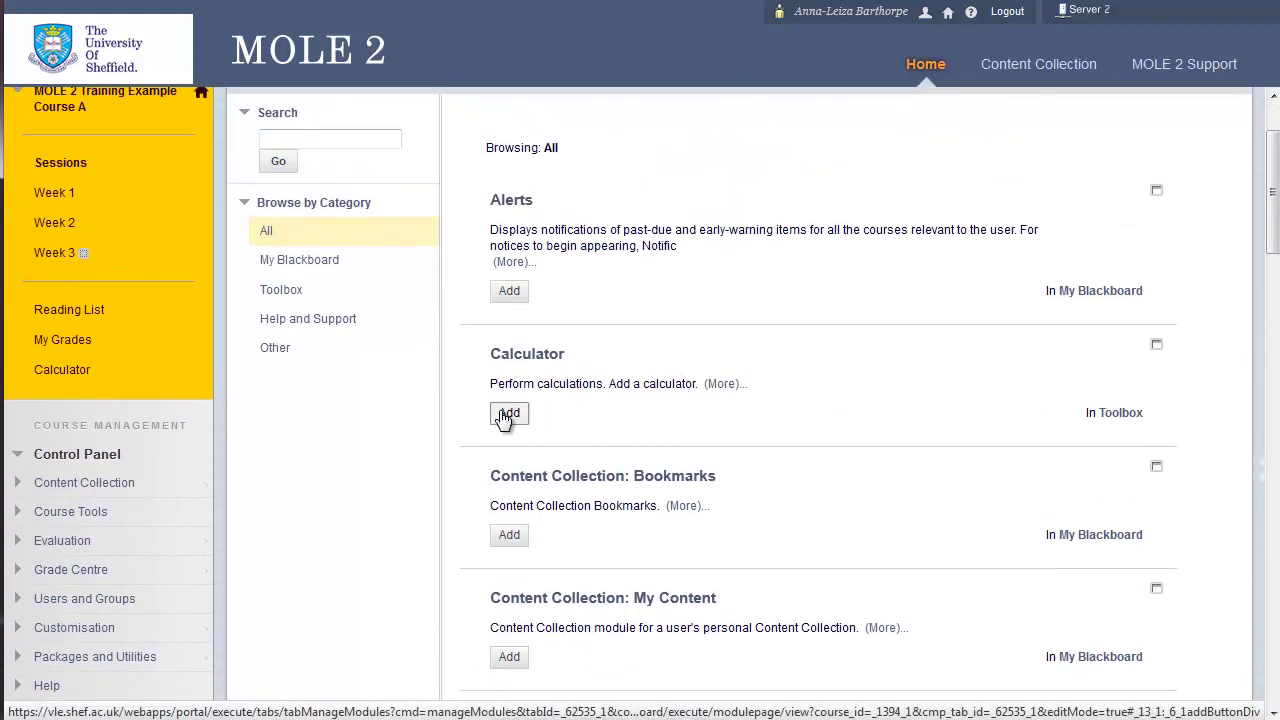
left_click(509, 416)
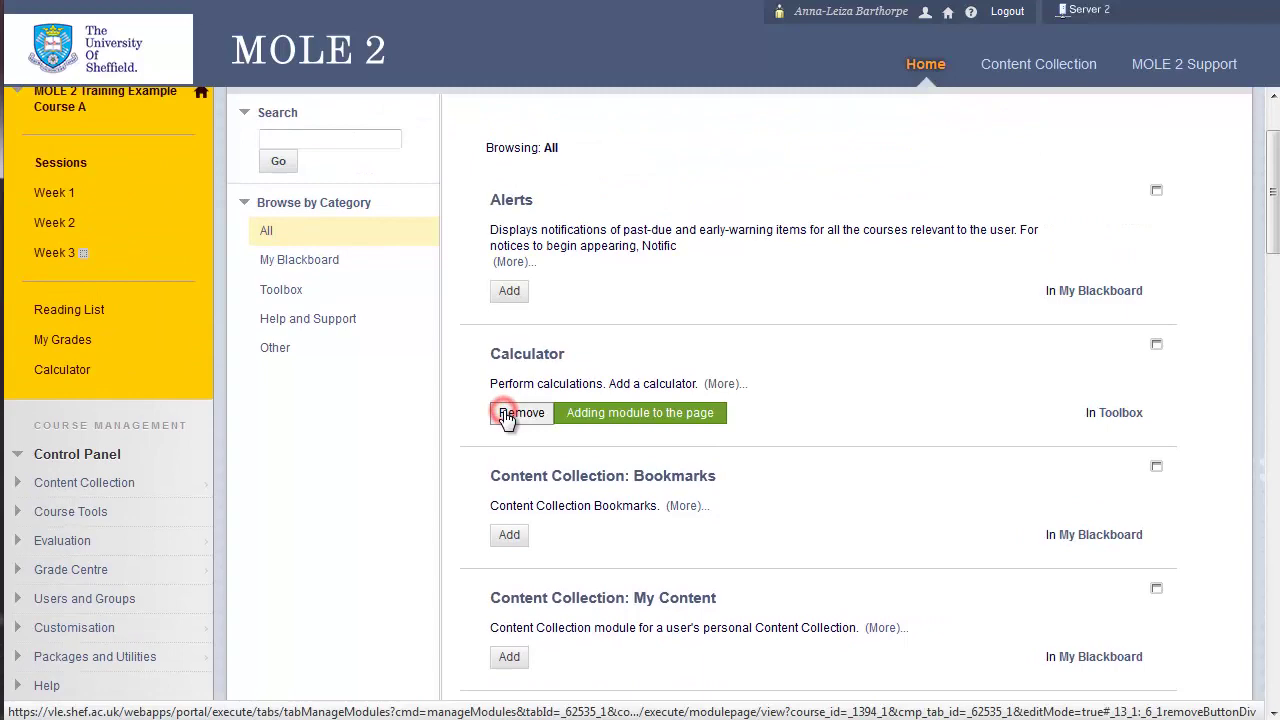
scroll(838, 430, "down", 2)
scroll(838, 428, "down", 15)
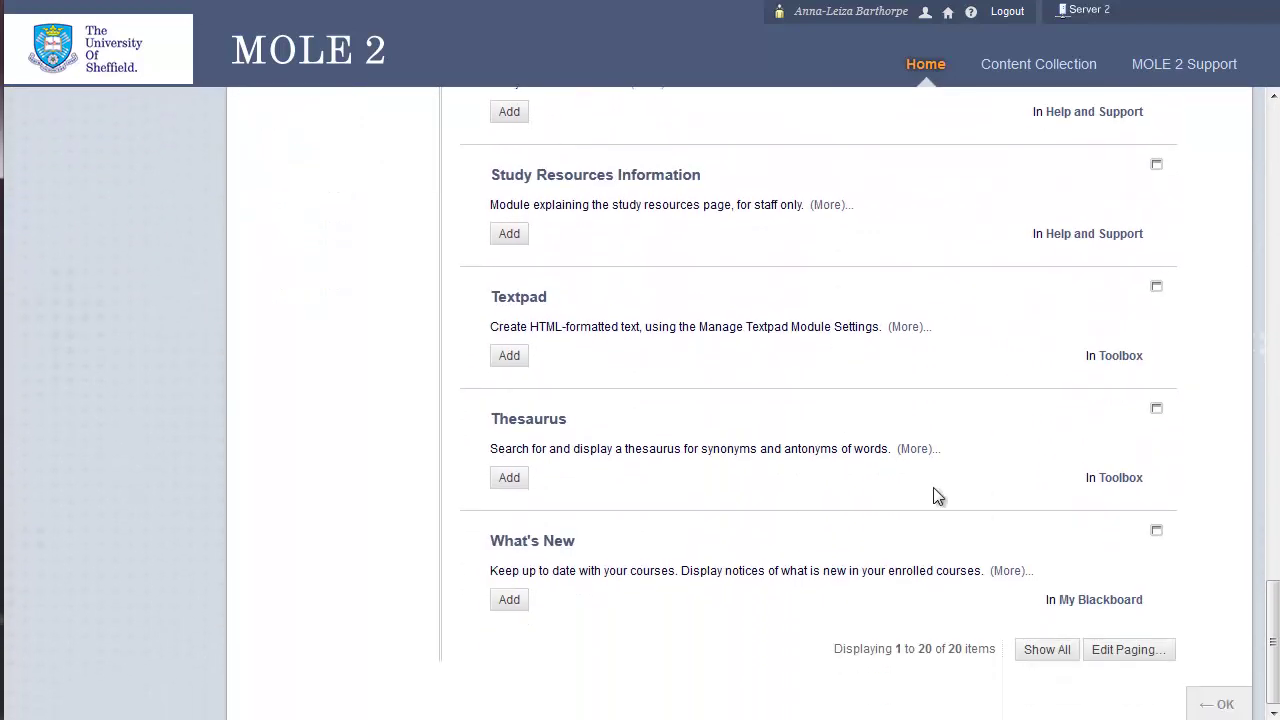
left_click(1222, 706)
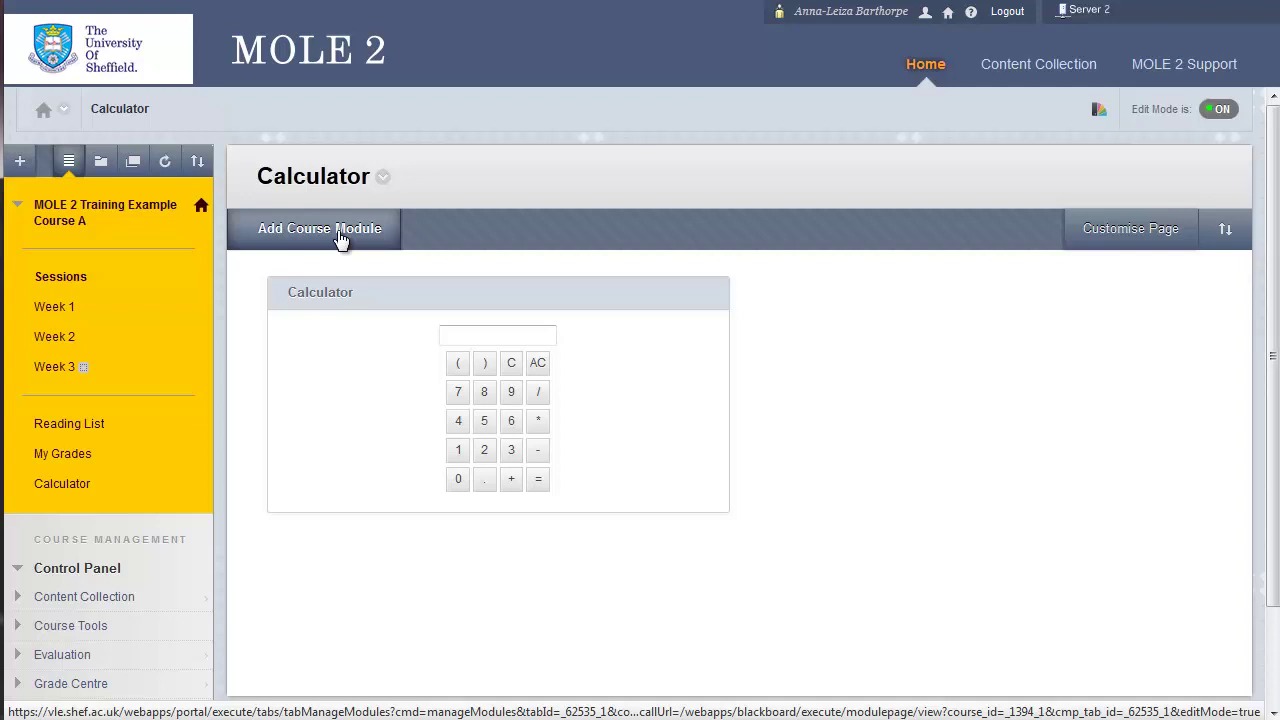
- Create a blank page named 'Welcome', available to users, in the course menu
left_click(16, 162)
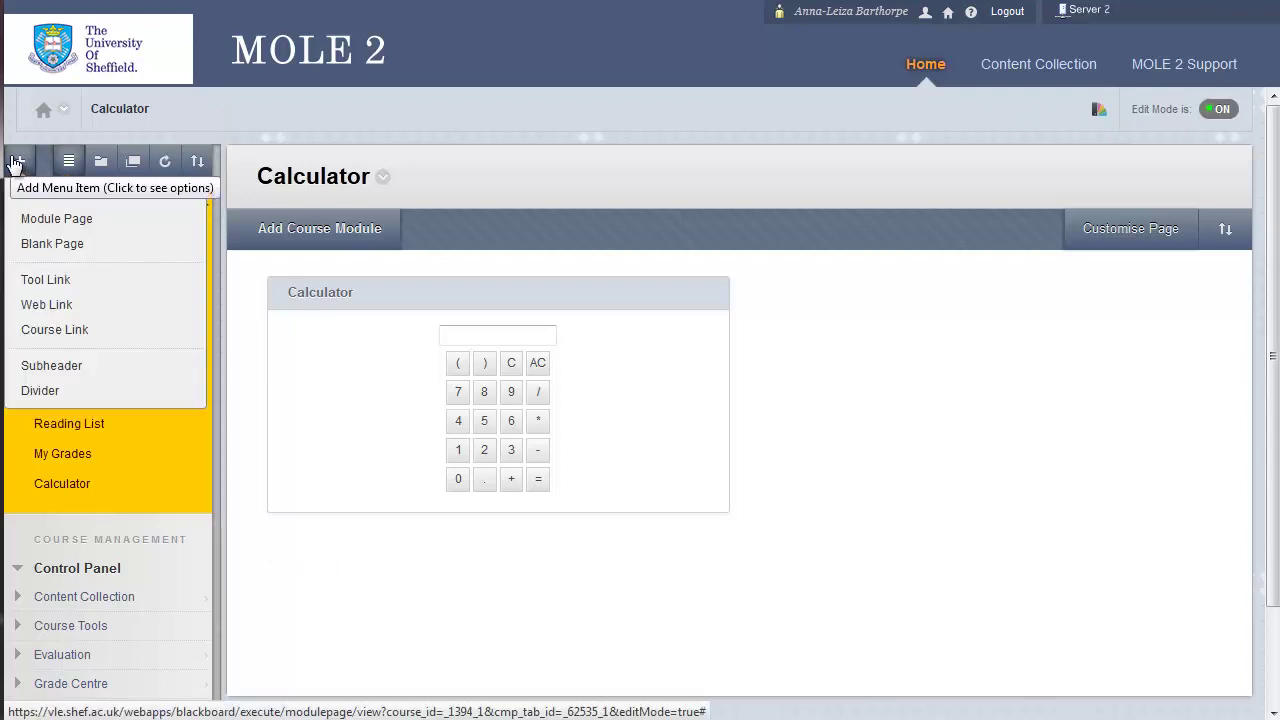
left_click(29, 245)
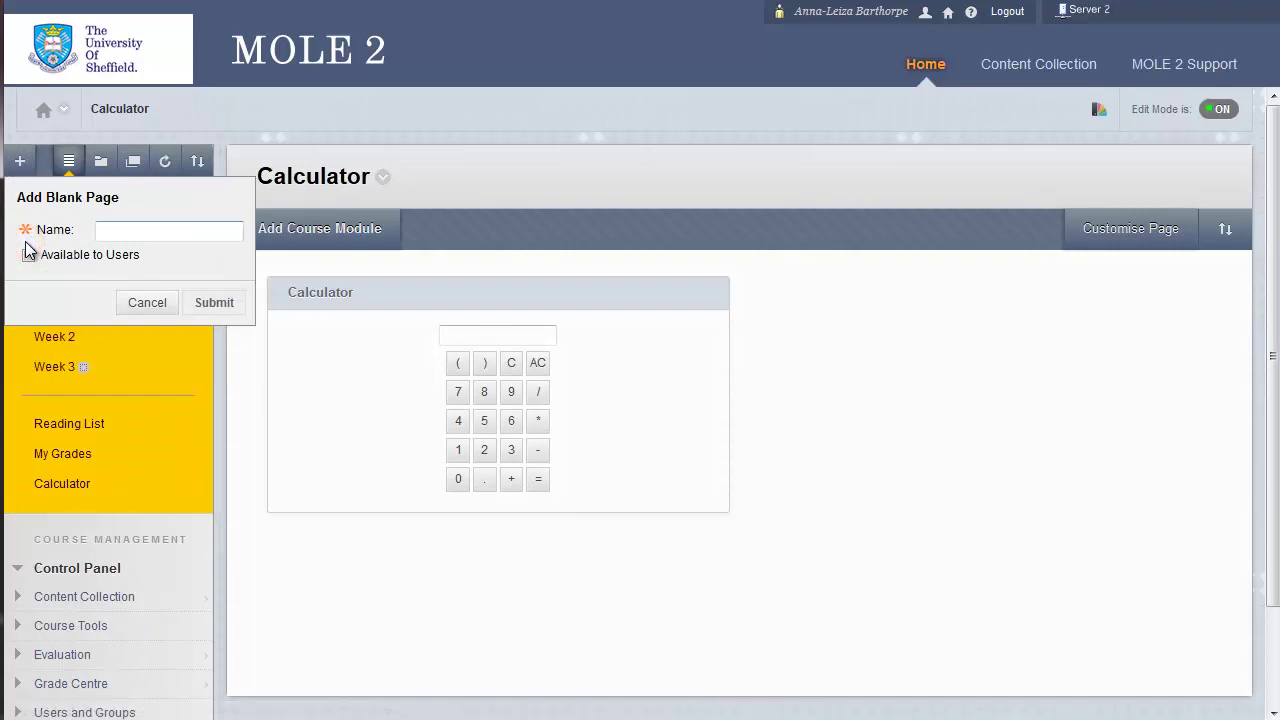
type("Welcome")
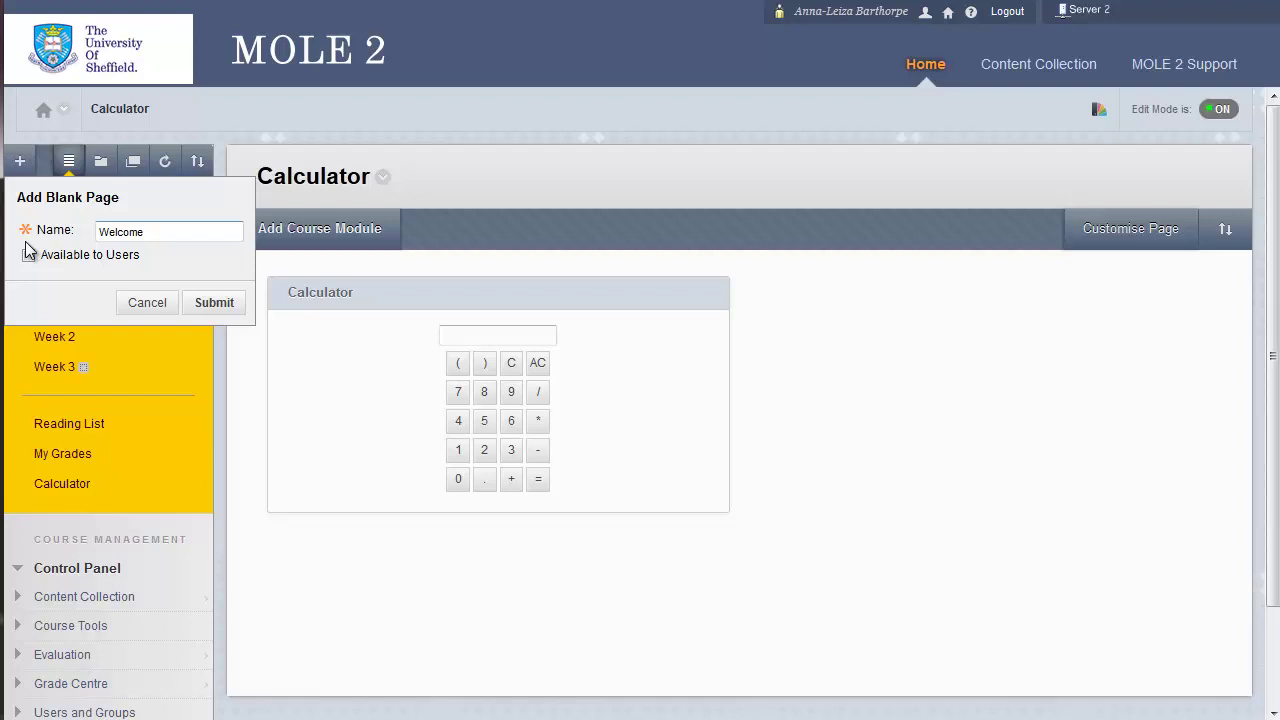
left_click(28, 255)
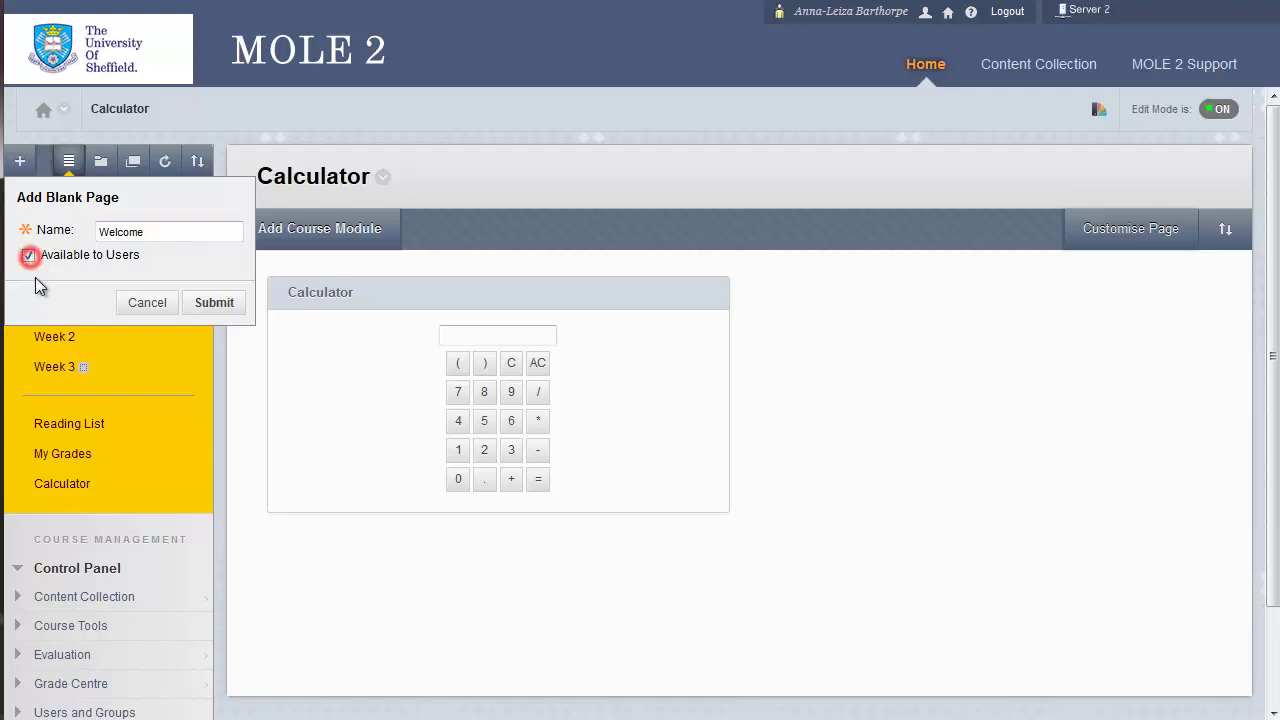
left_click(214, 304)
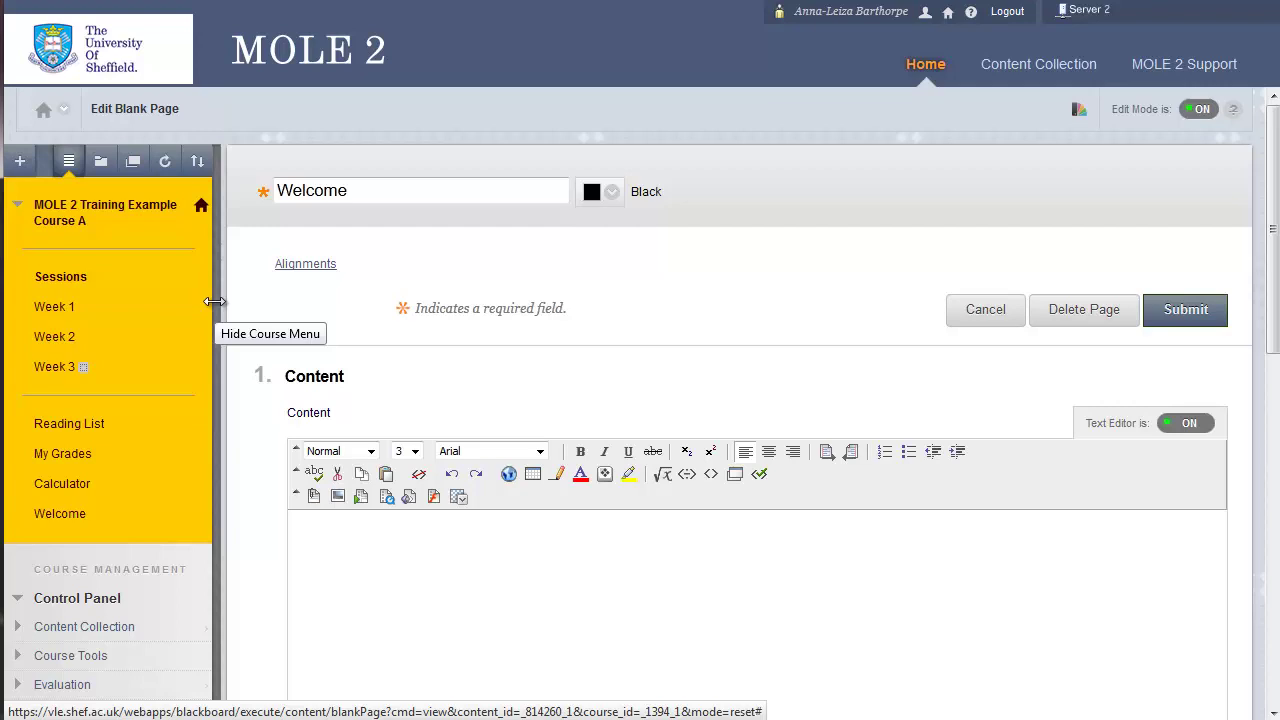
- Type 'Welcome to your course...' into the Welcome page's content body
left_click(344, 549)
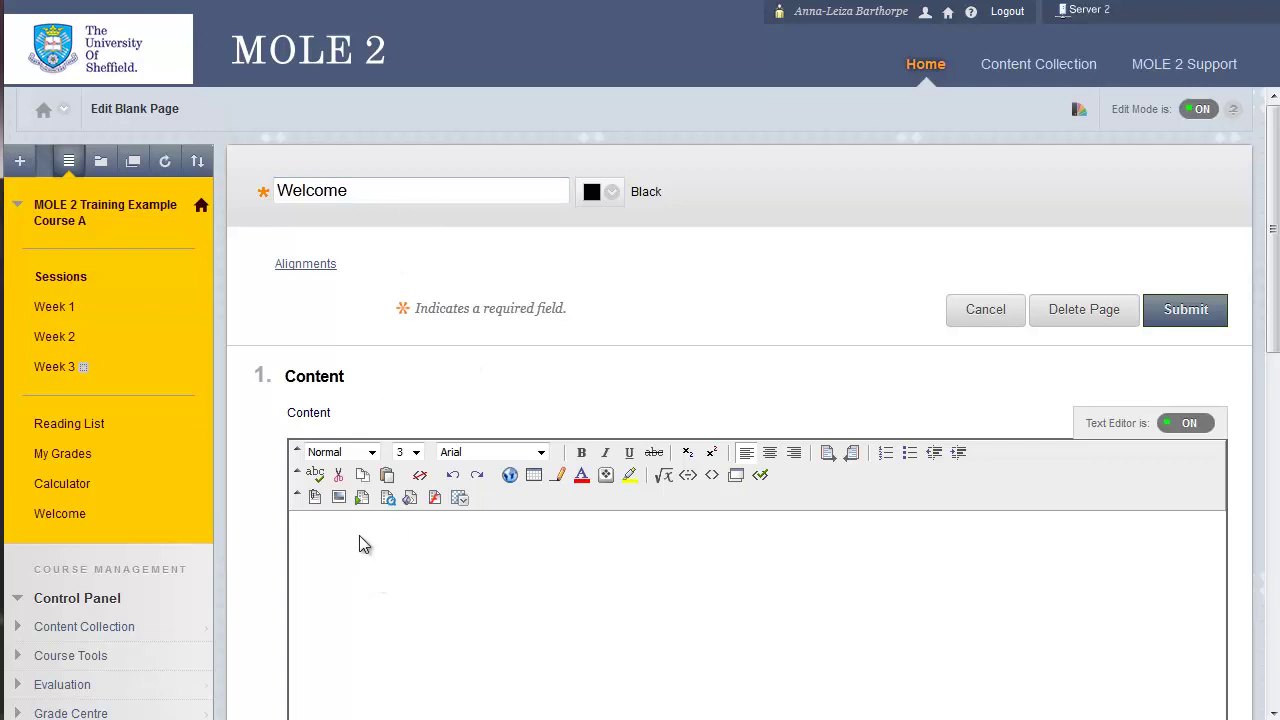
left_click(332, 535)
type("Welcome to your course...")
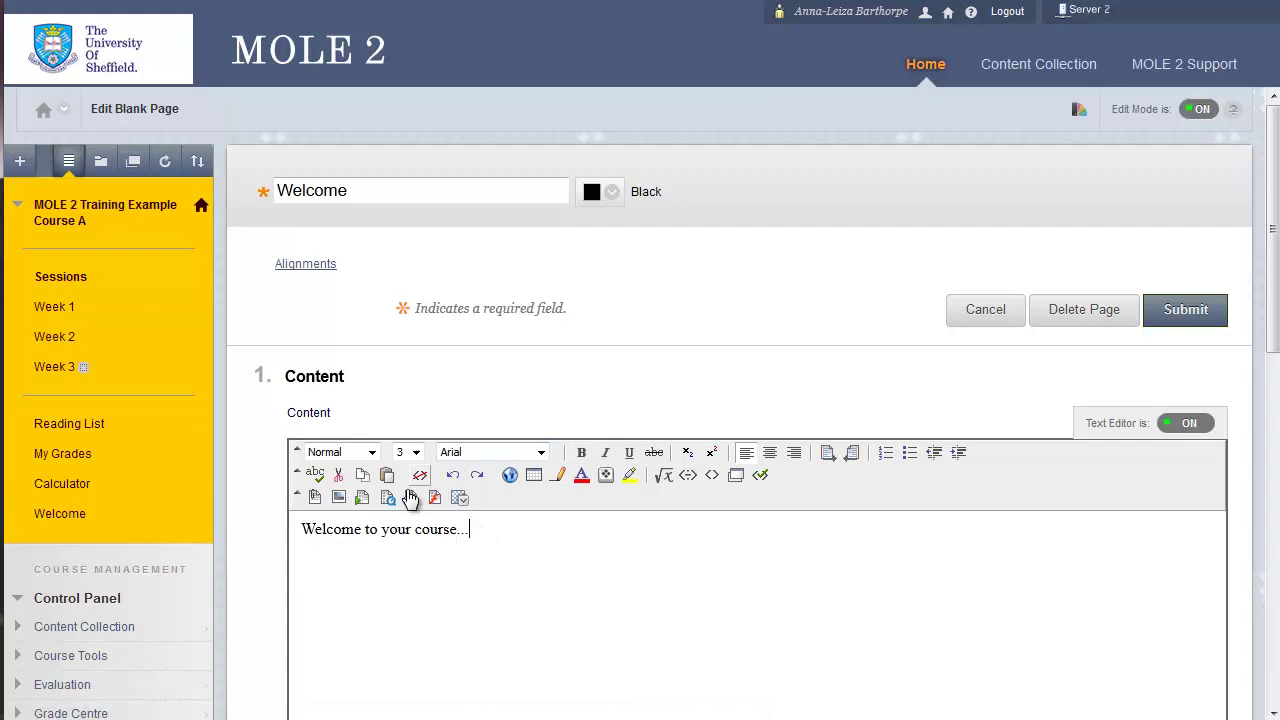
left_click(650, 605)
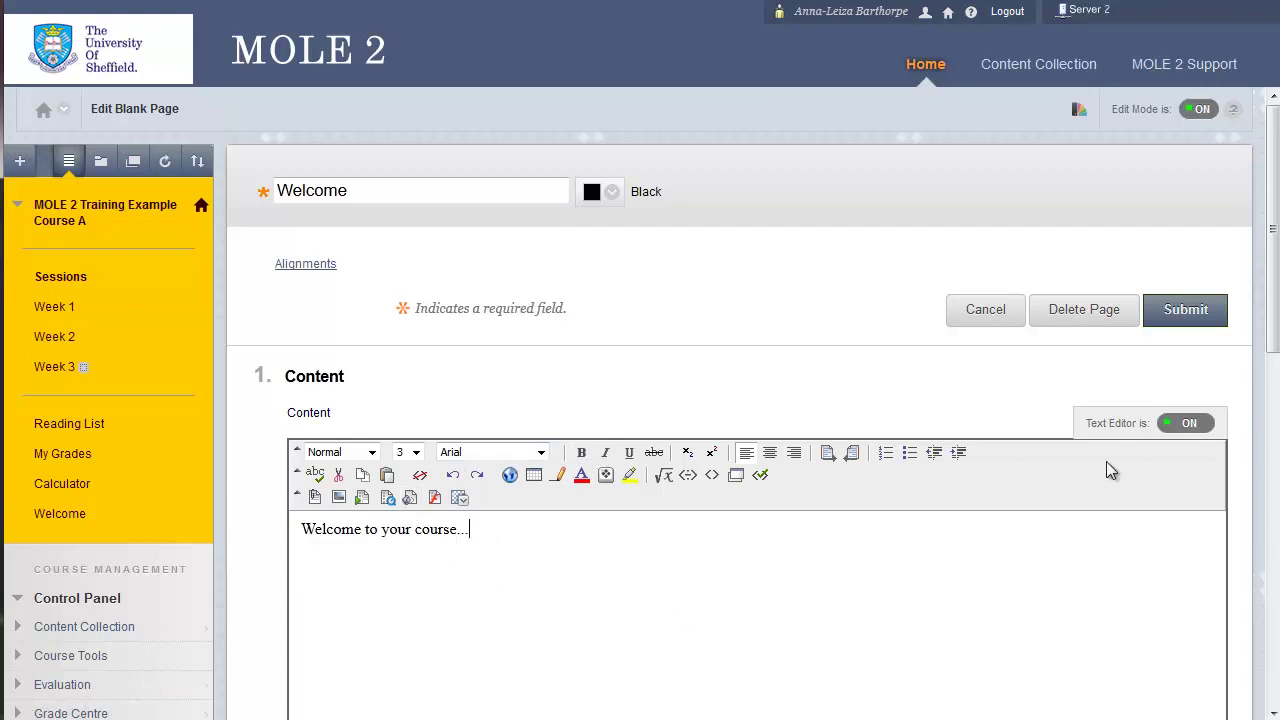
- Submit the Welcome page, turn Edit Mode back on, and drag Welcome to the menu's top
left_click(1188, 312)
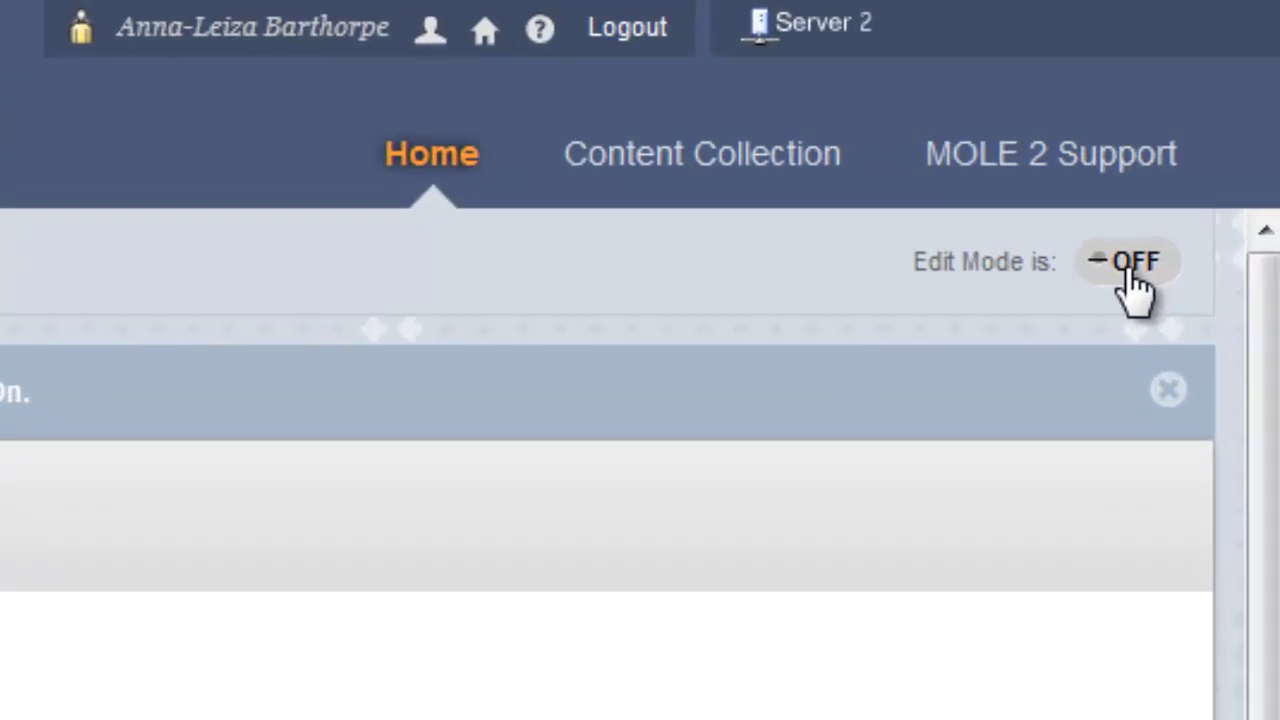
left_click(1131, 270)
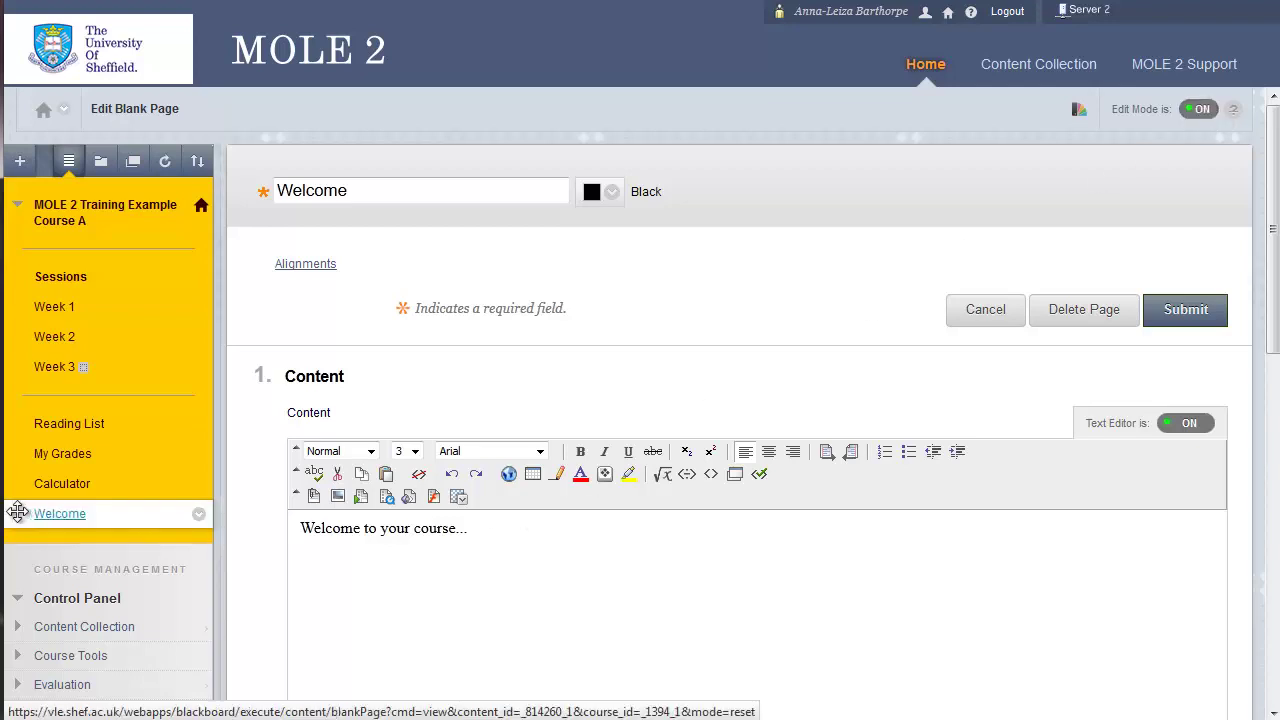
left_click_drag(12, 514, 15, 250)
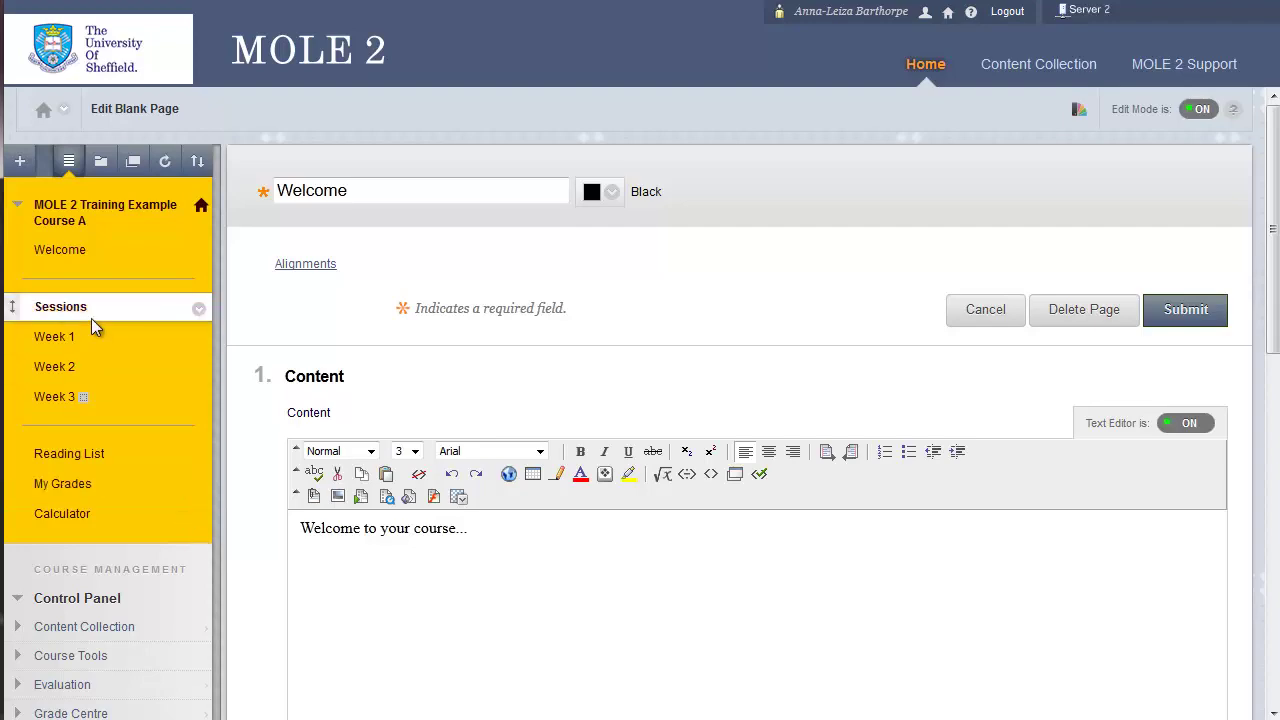
left_click(20, 161)
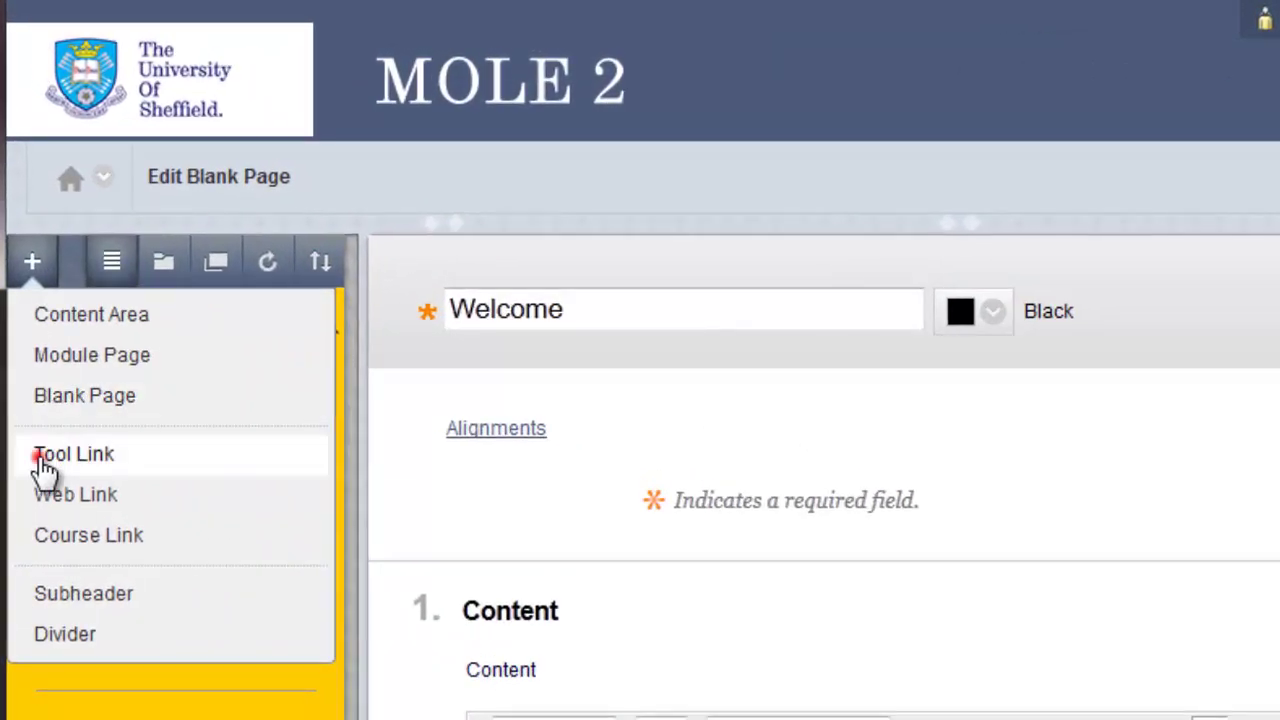
- Add a 'Staff Contacts' tool link to Contacts, available to users, to the course menu
left_click(40, 458)
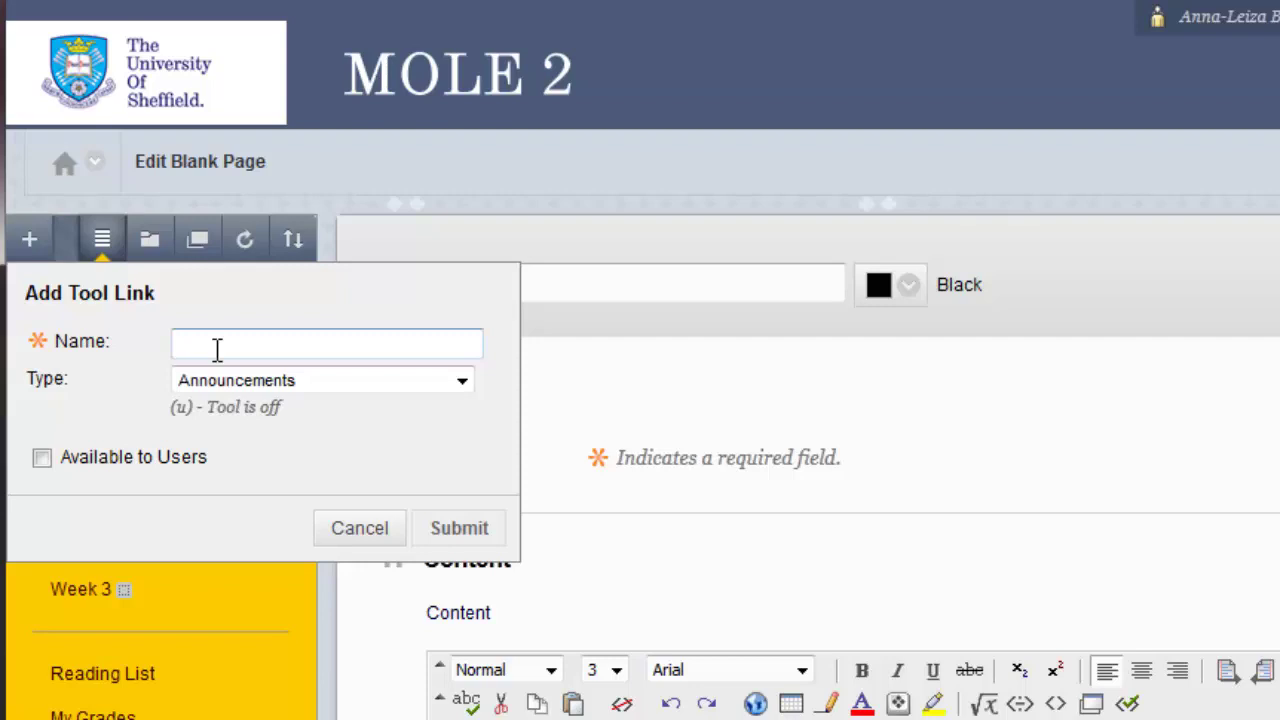
left_click(462, 381)
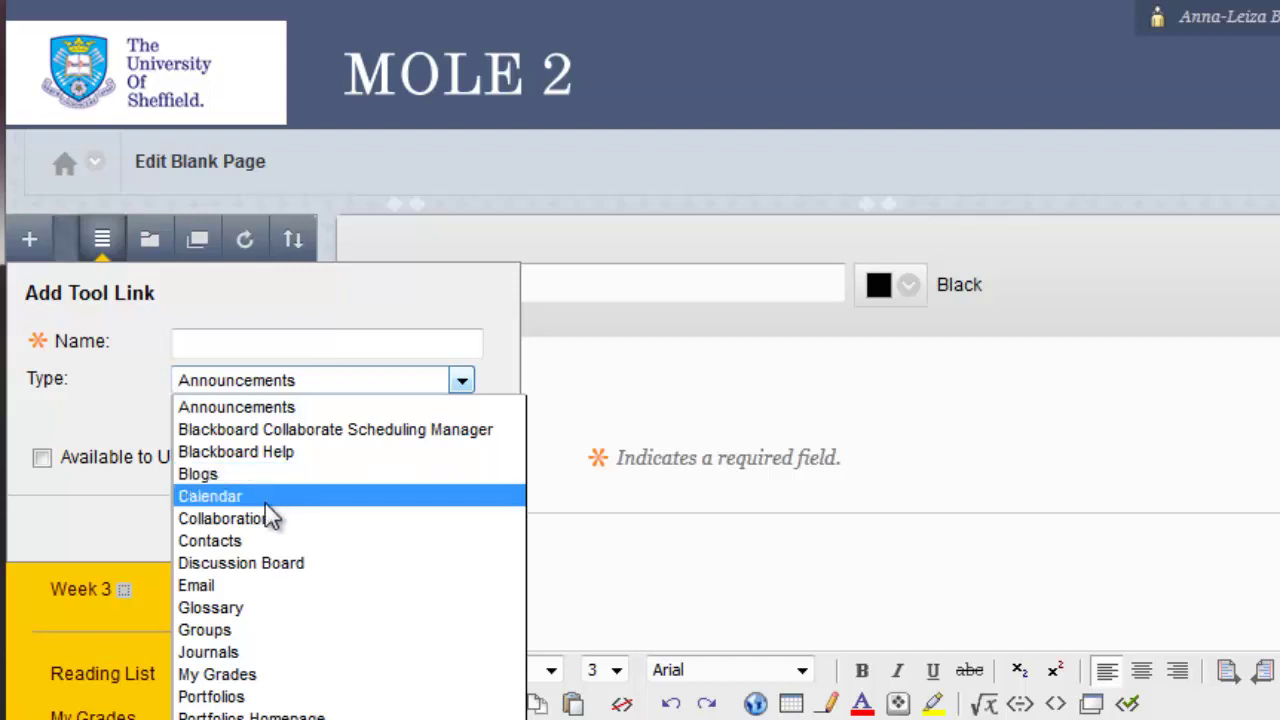
left_click(260, 542)
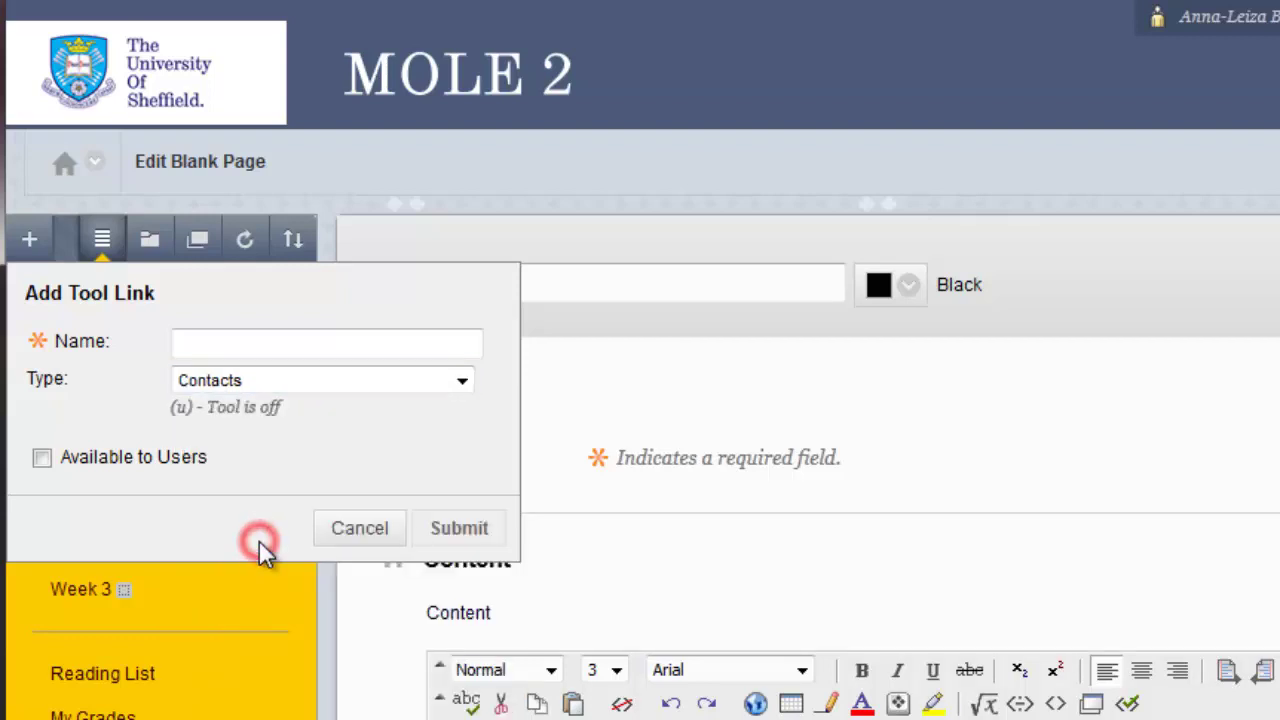
left_click(220, 341)
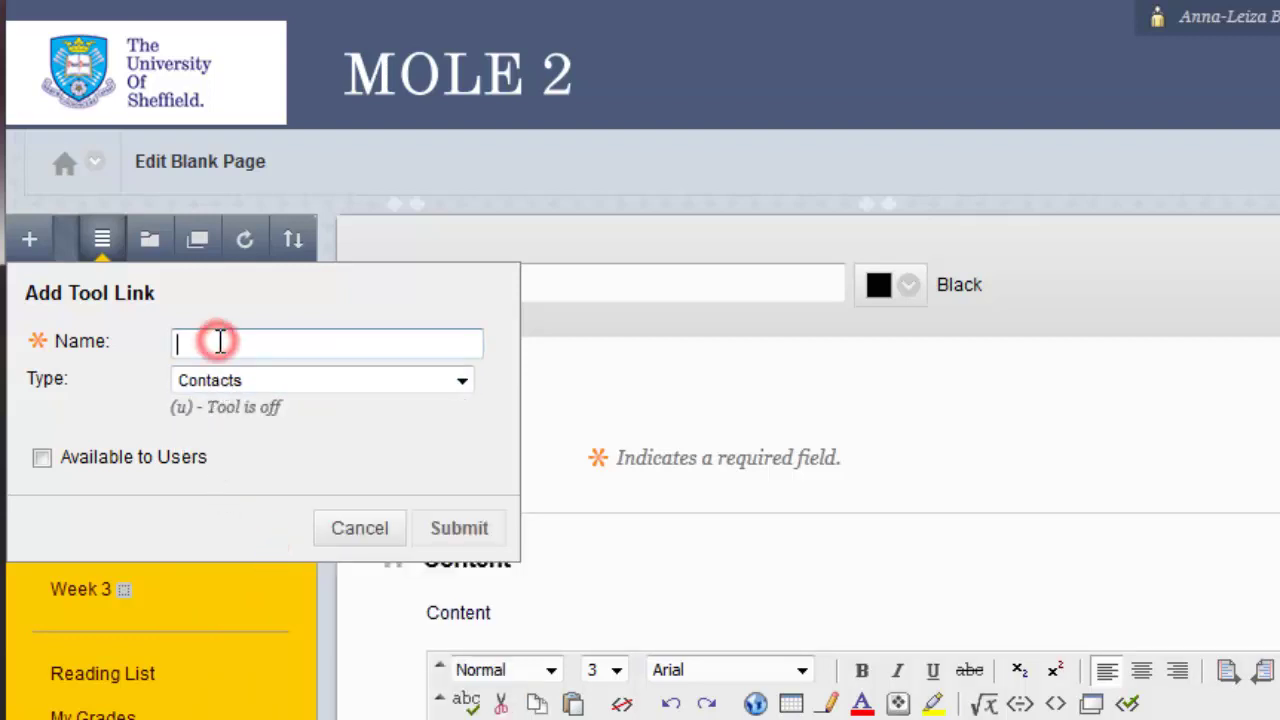
type("St")
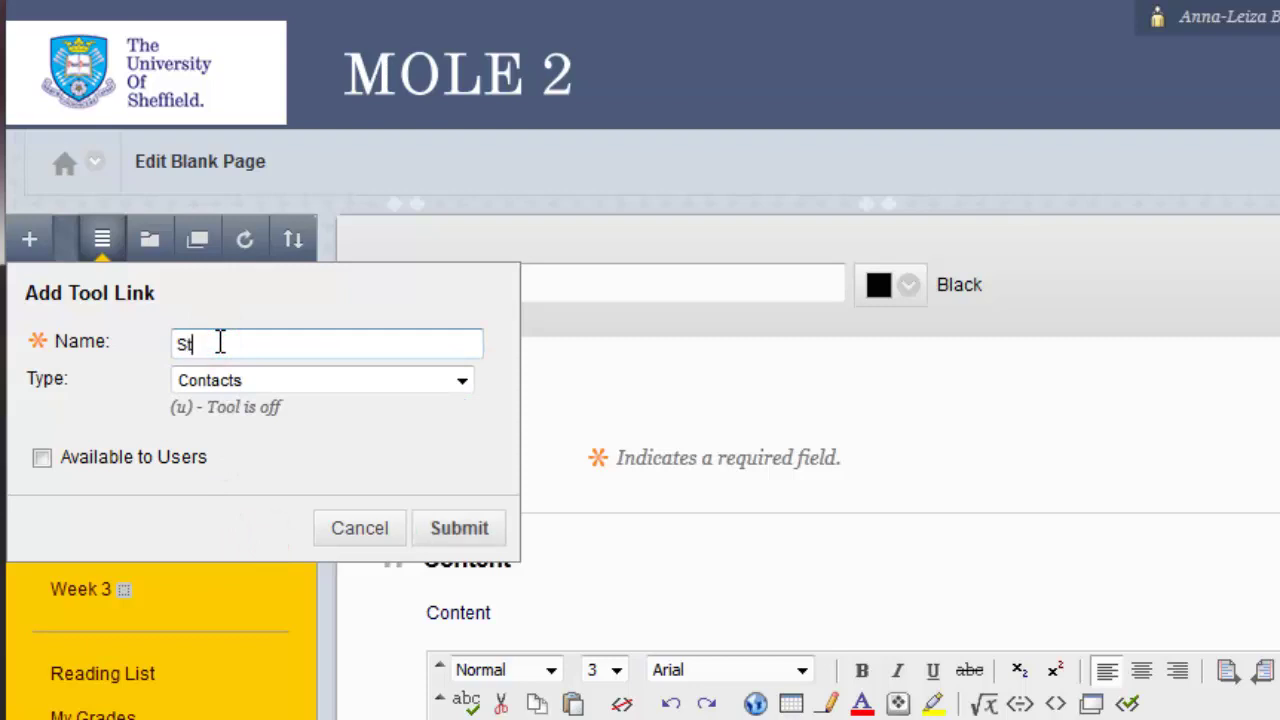
type("aff Contacts")
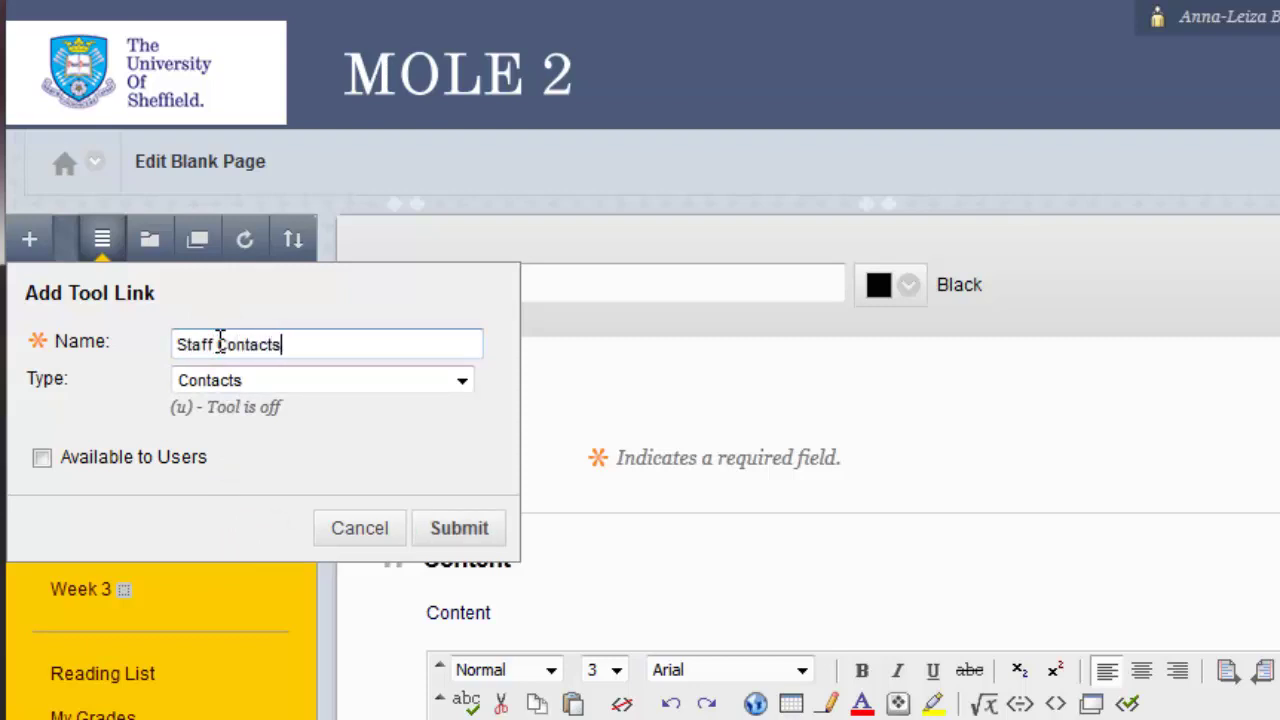
left_click(44, 461)
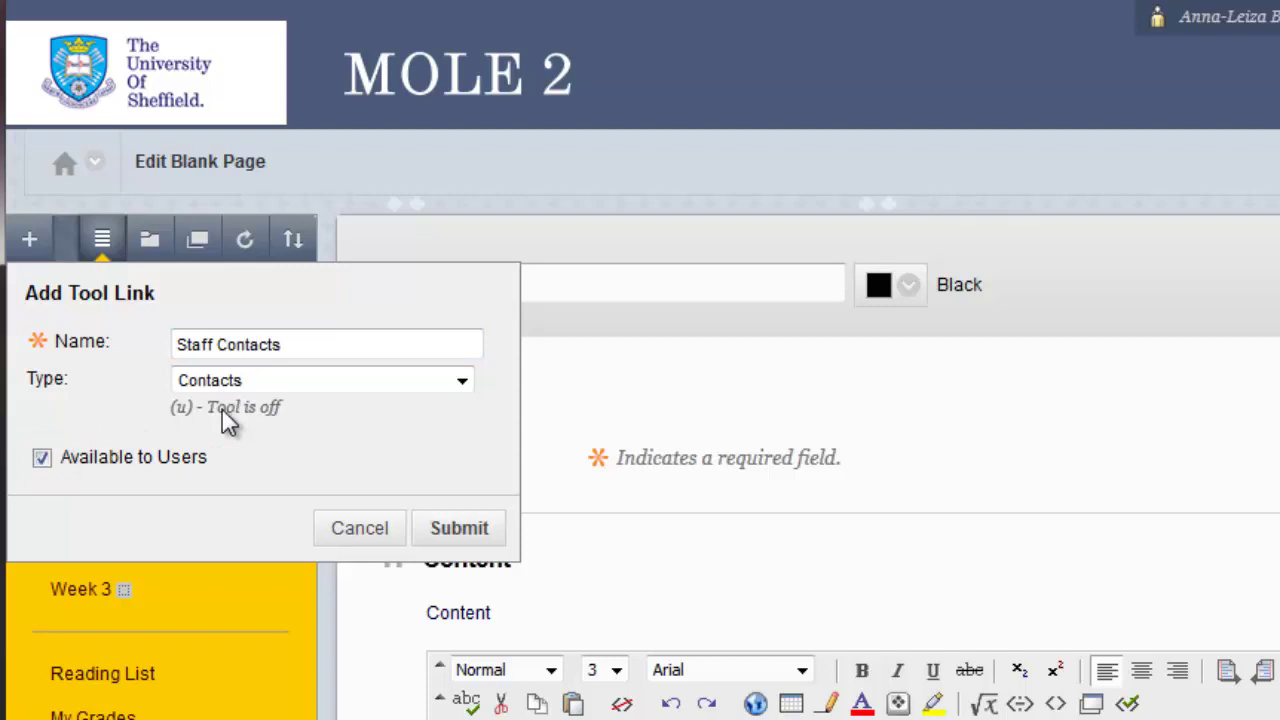
left_click(462, 528)
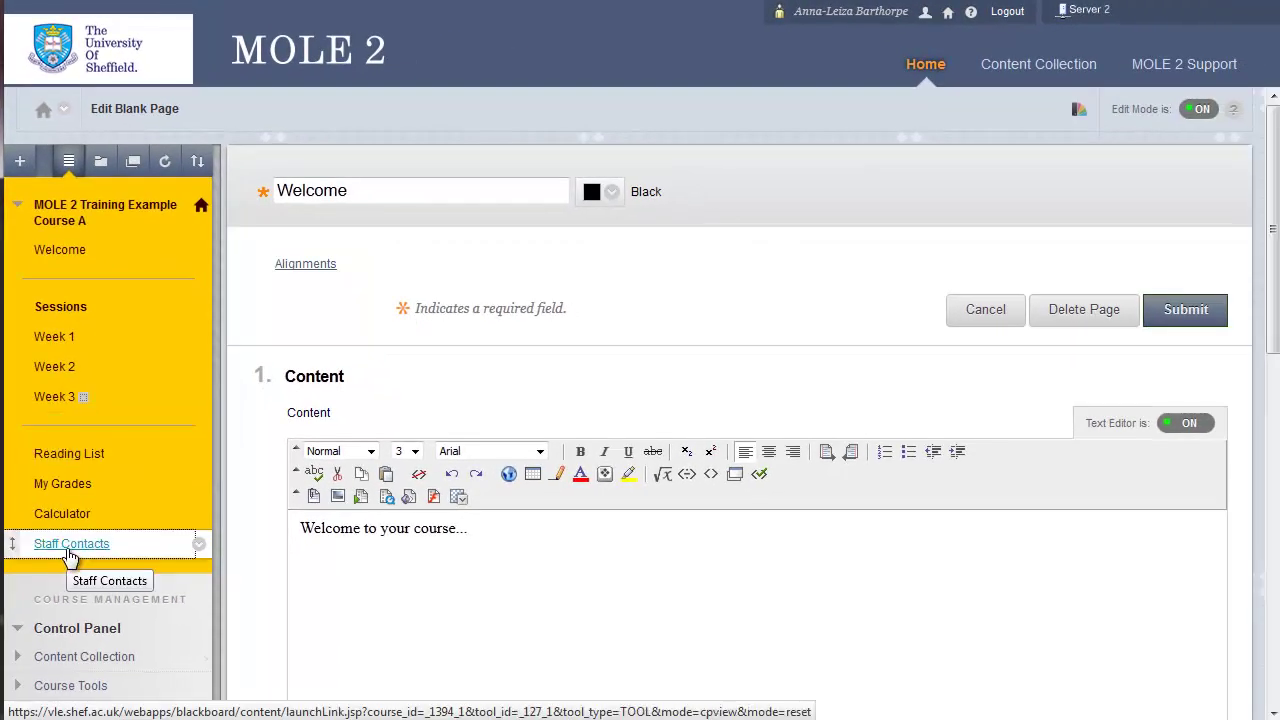
- Open the Staff Contacts page from the course menu to see the existing contacts
left_click(60, 558)
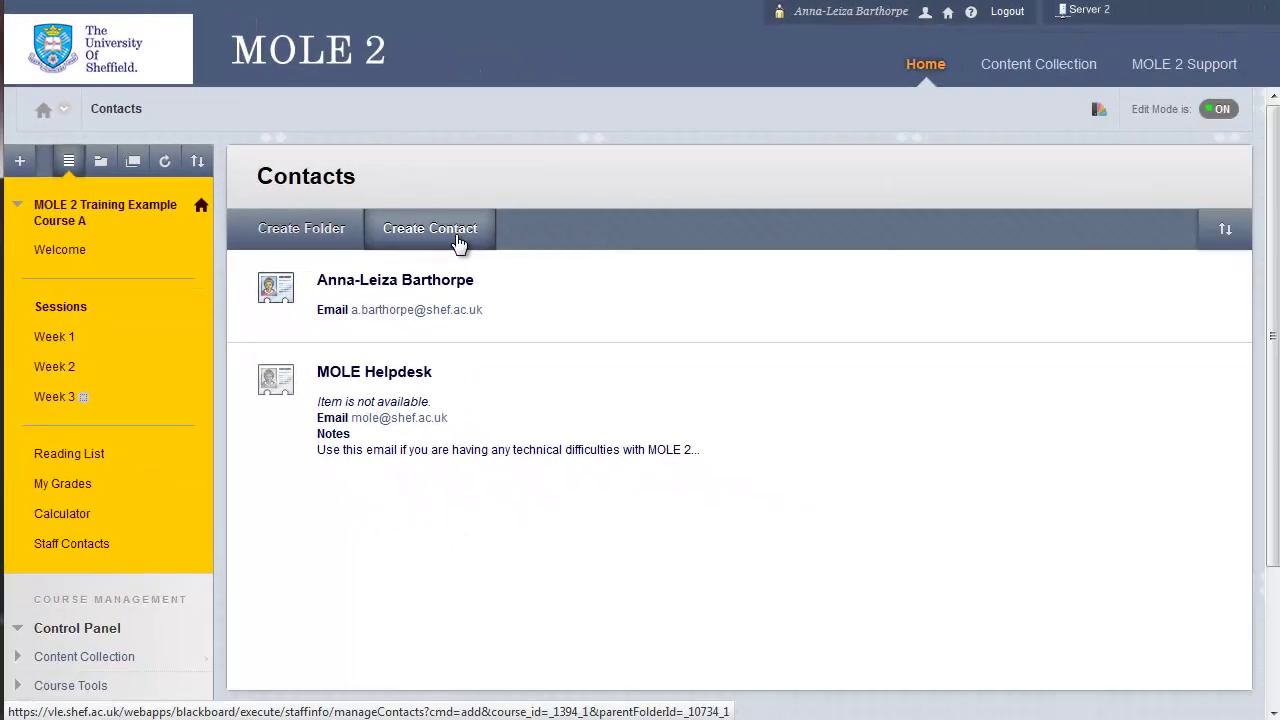
- Start a new staff contact profile, mark it available, then cancel back to Contacts
left_click(457, 236)
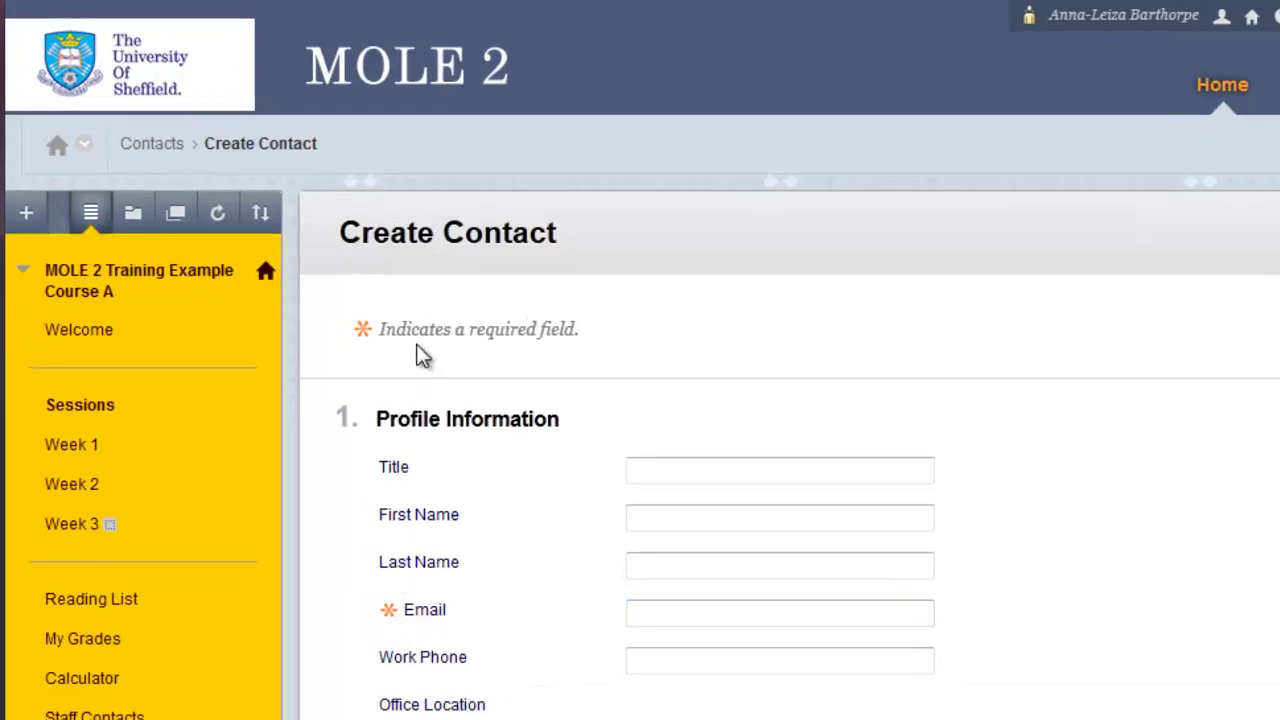
left_click(638, 609)
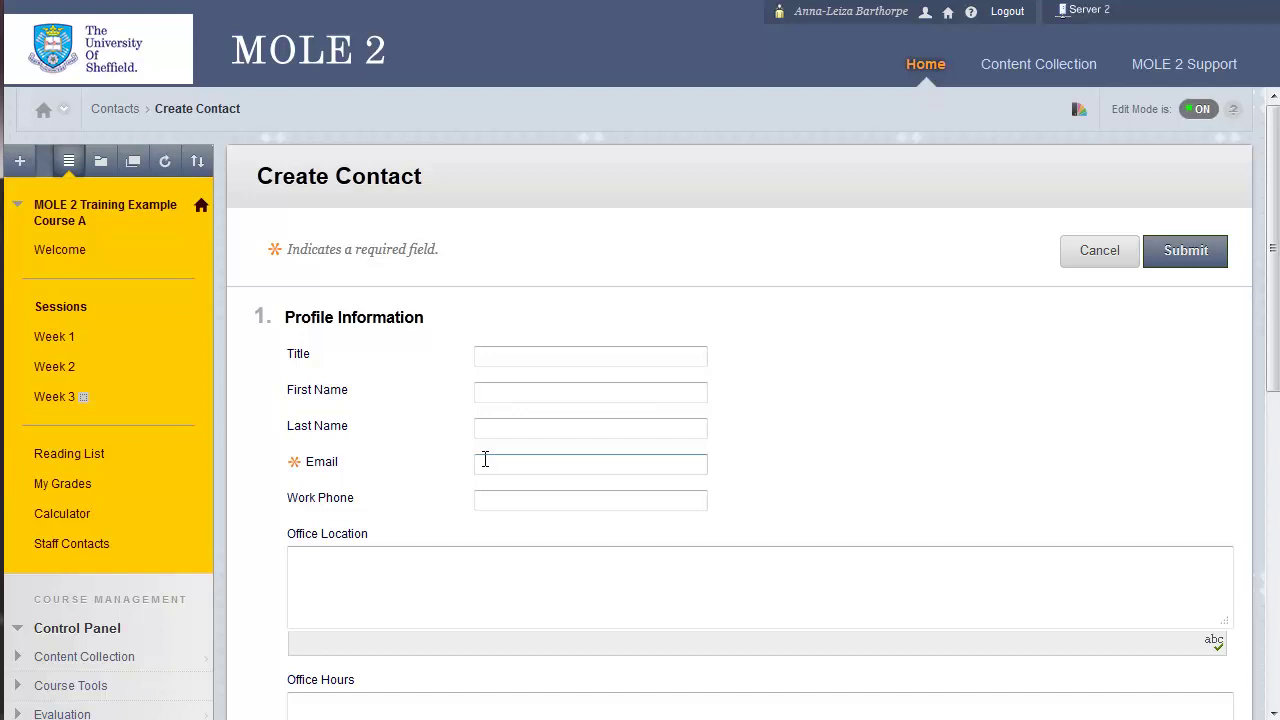
scroll(493, 424, "down", 5)
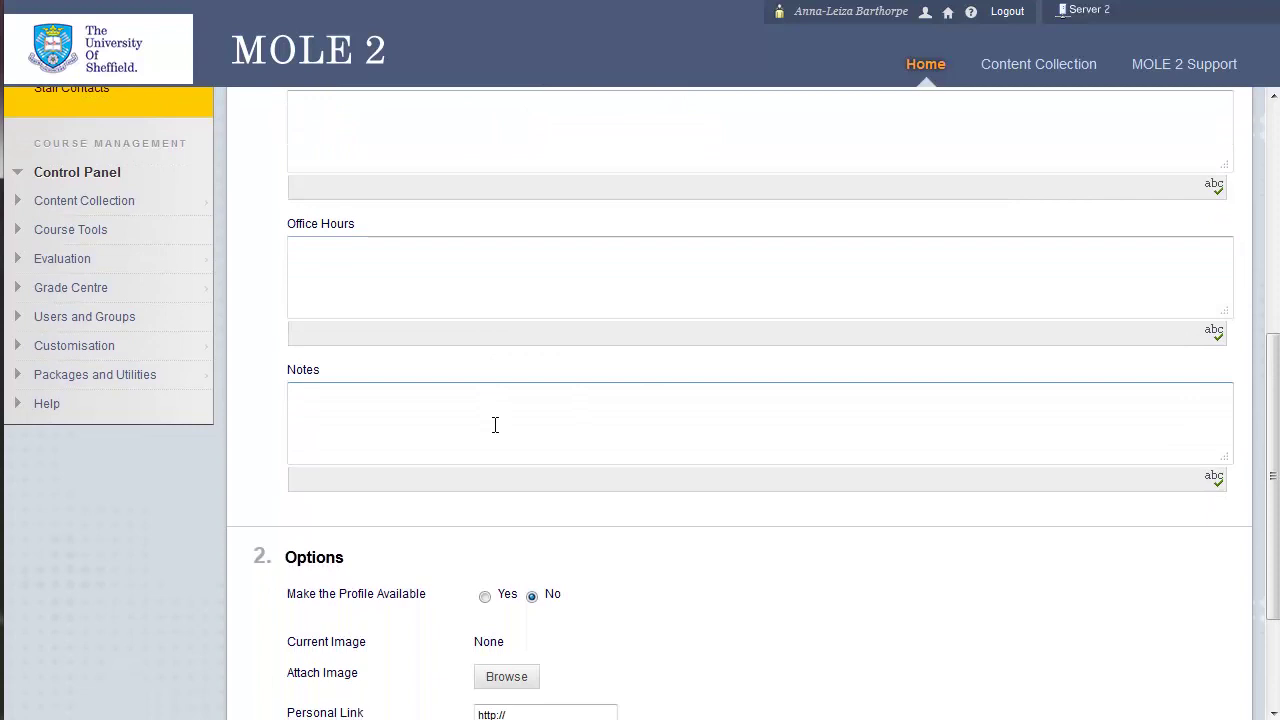
scroll(494, 425, "down", 2)
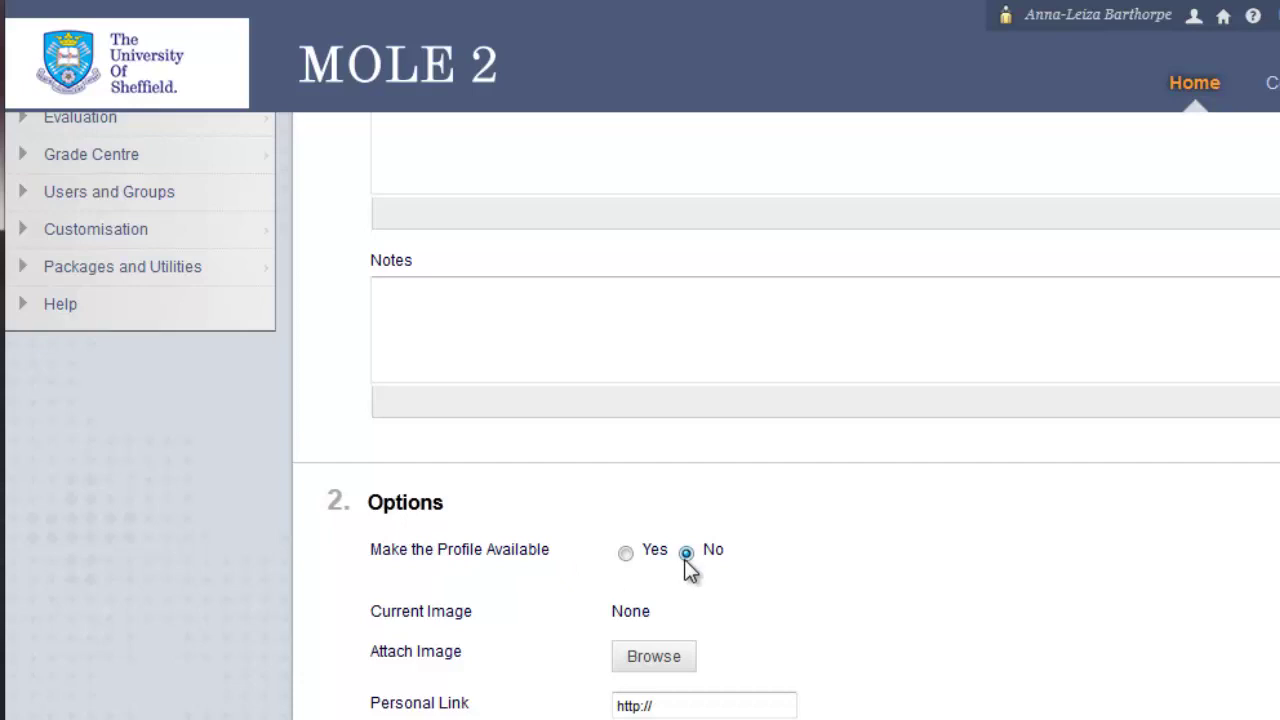
left_click(624, 554)
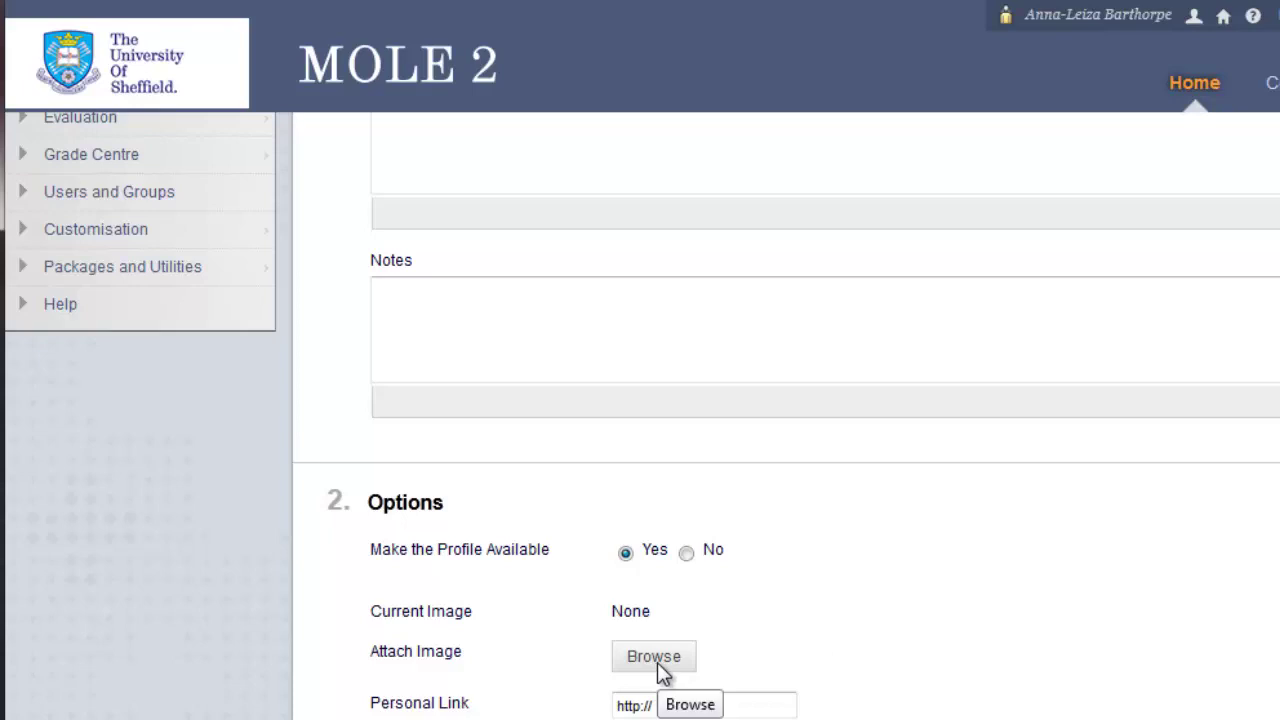
left_click(715, 705)
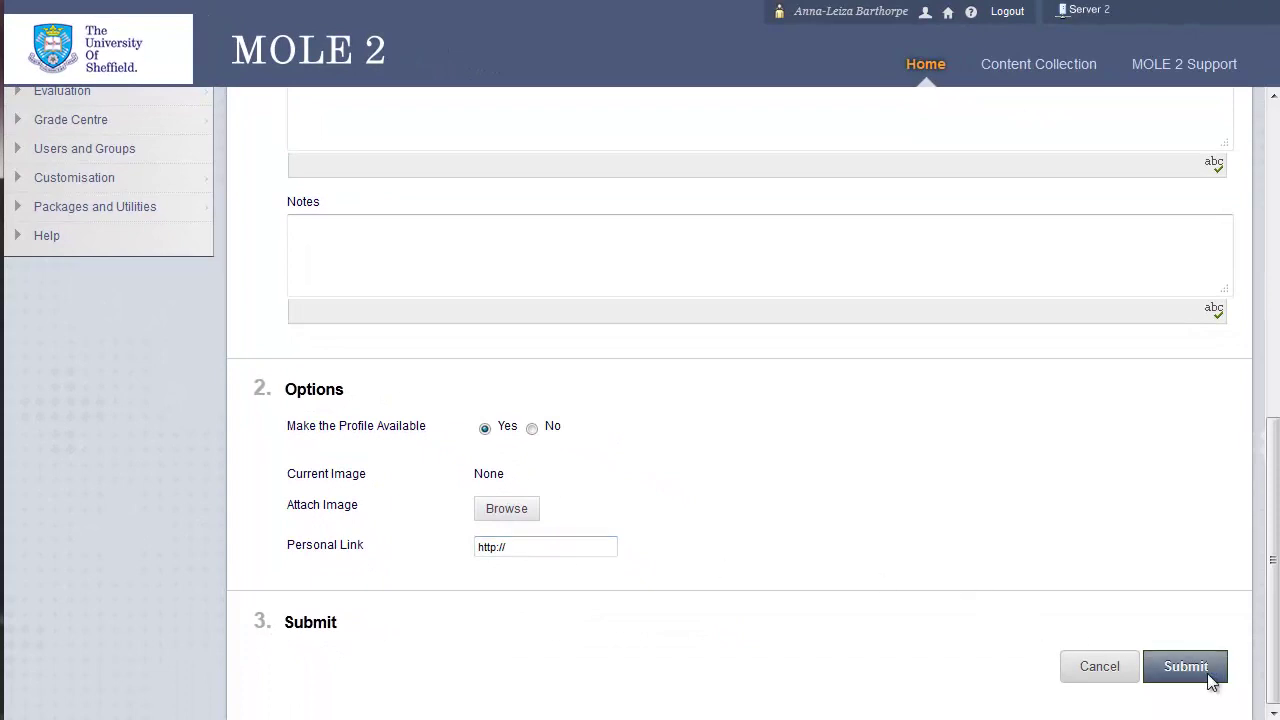
left_click(1090, 664)
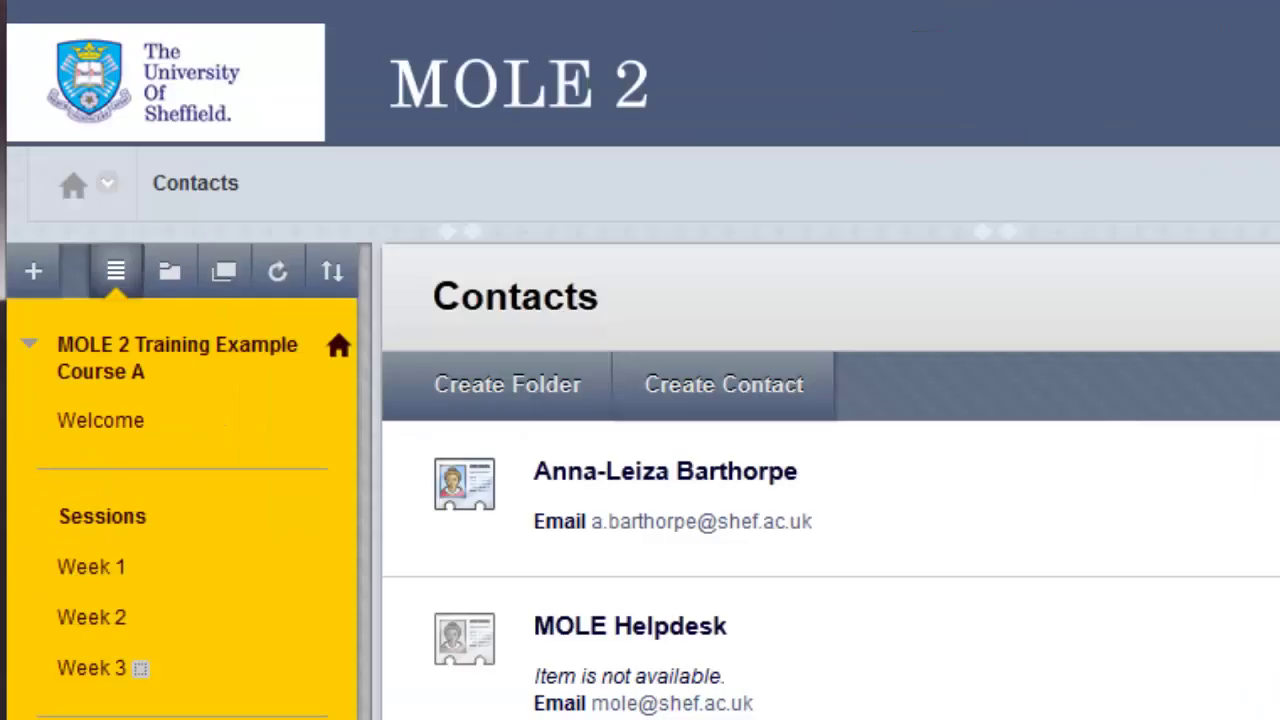
left_click(15, 162)
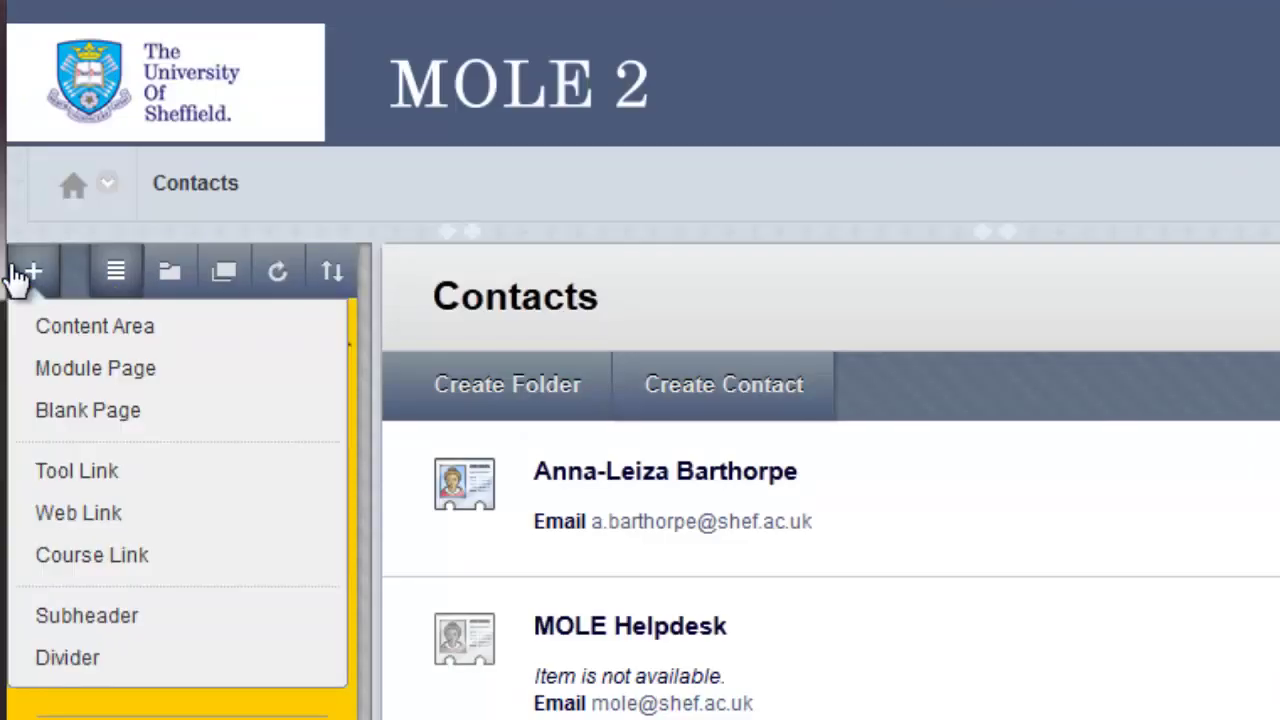
left_click(51, 520)
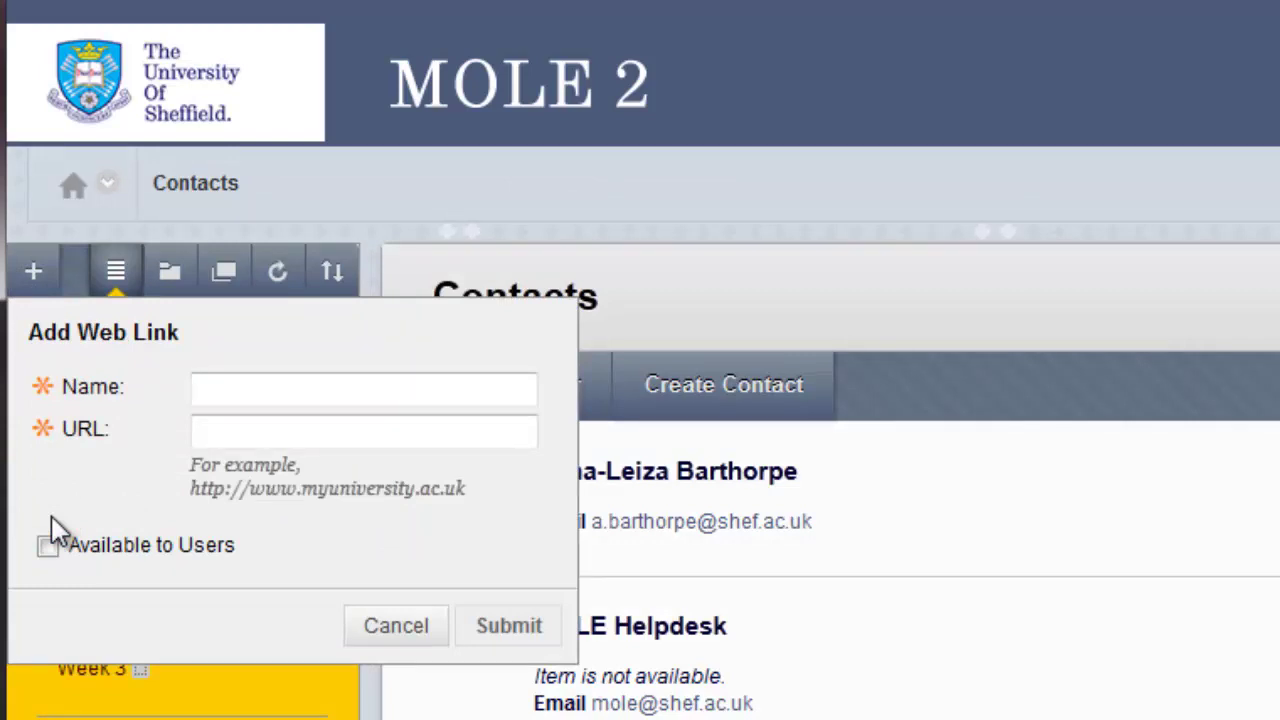
type("The Uni")
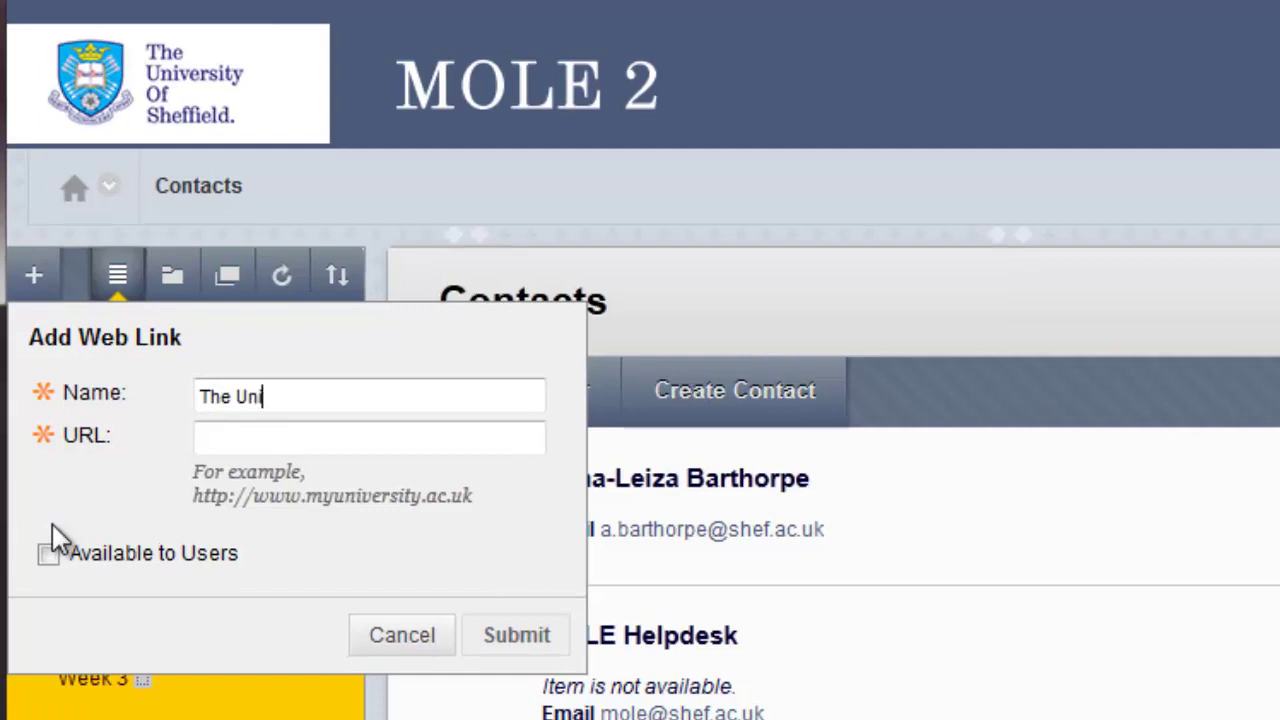
type("versity of Sheffield")
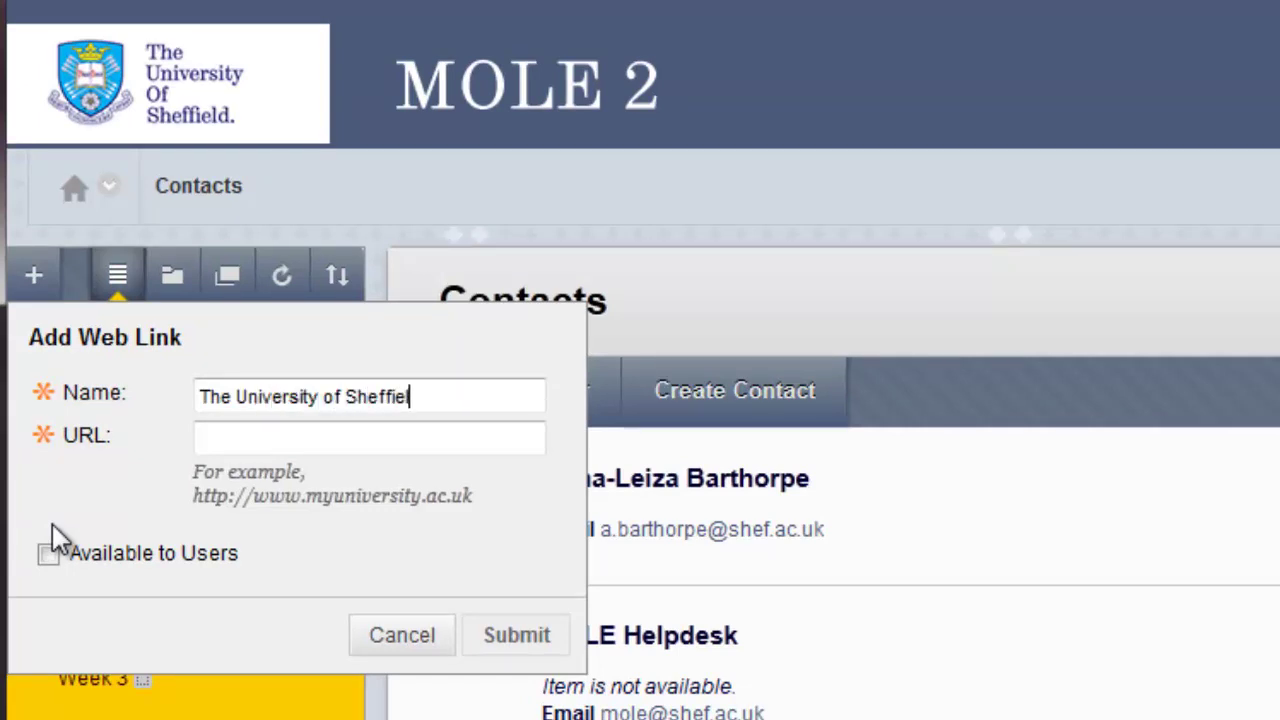
left_click(277, 436)
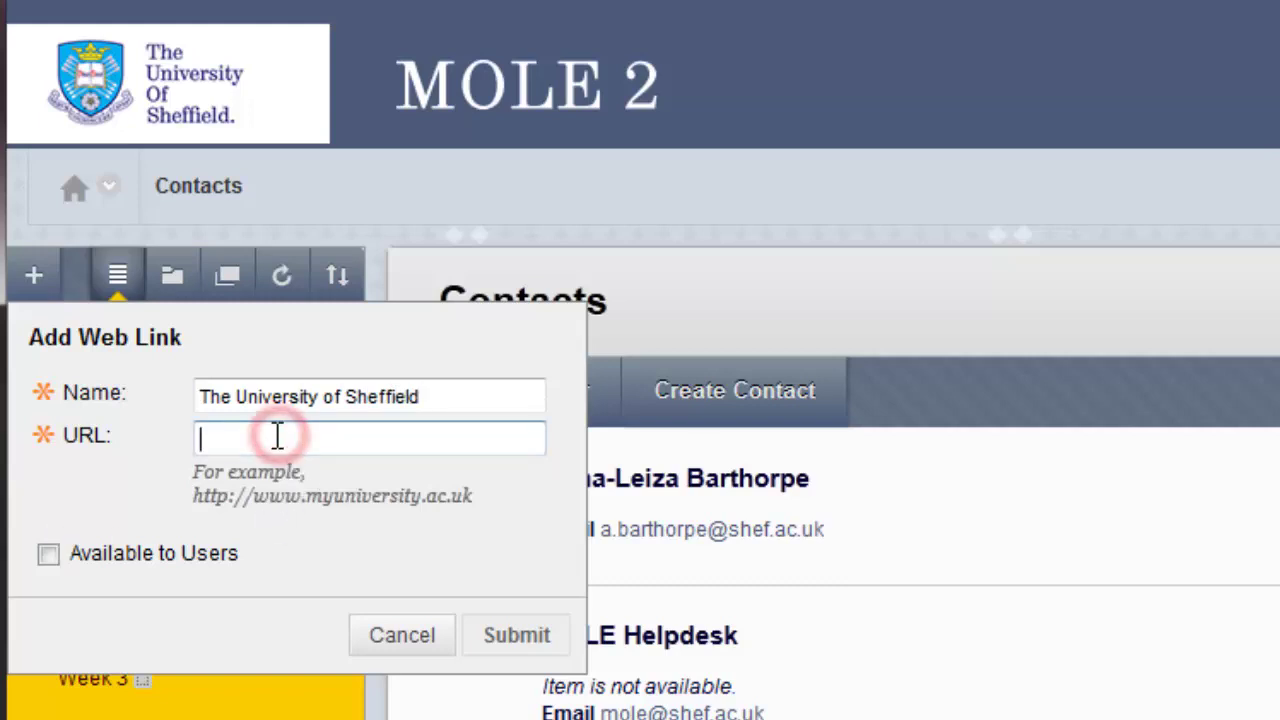
type("htt")
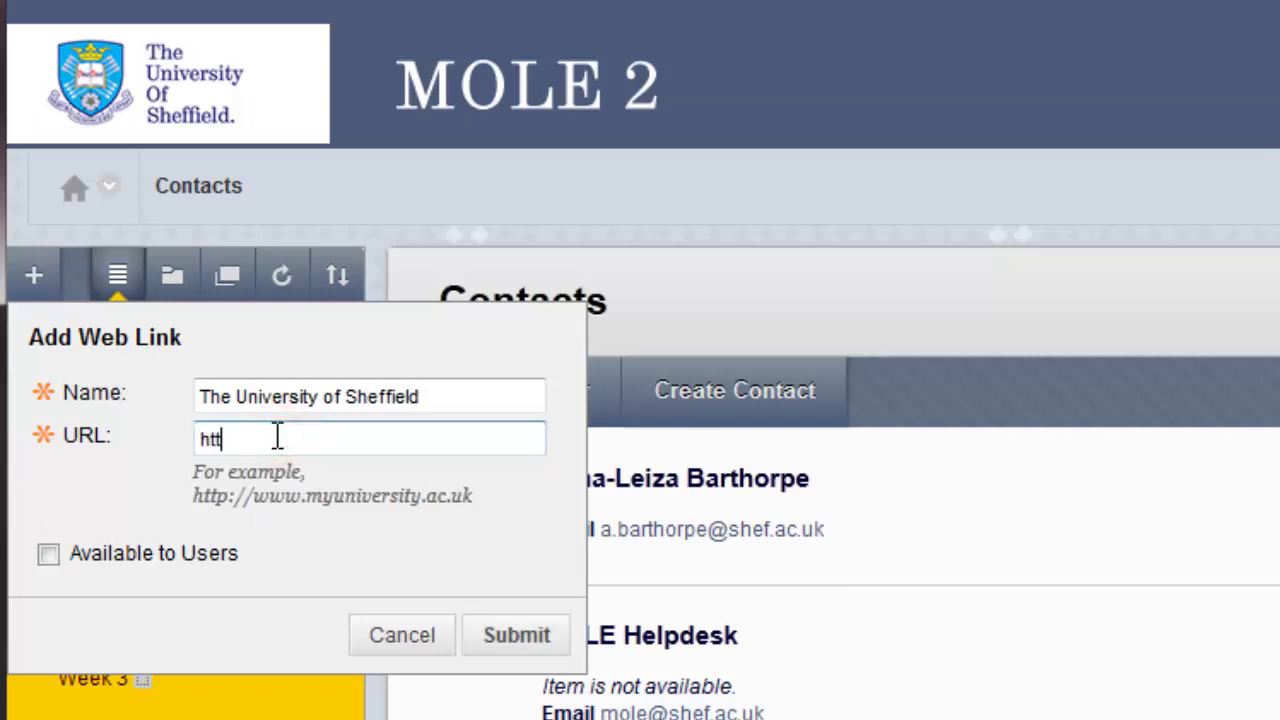
type("p://www")
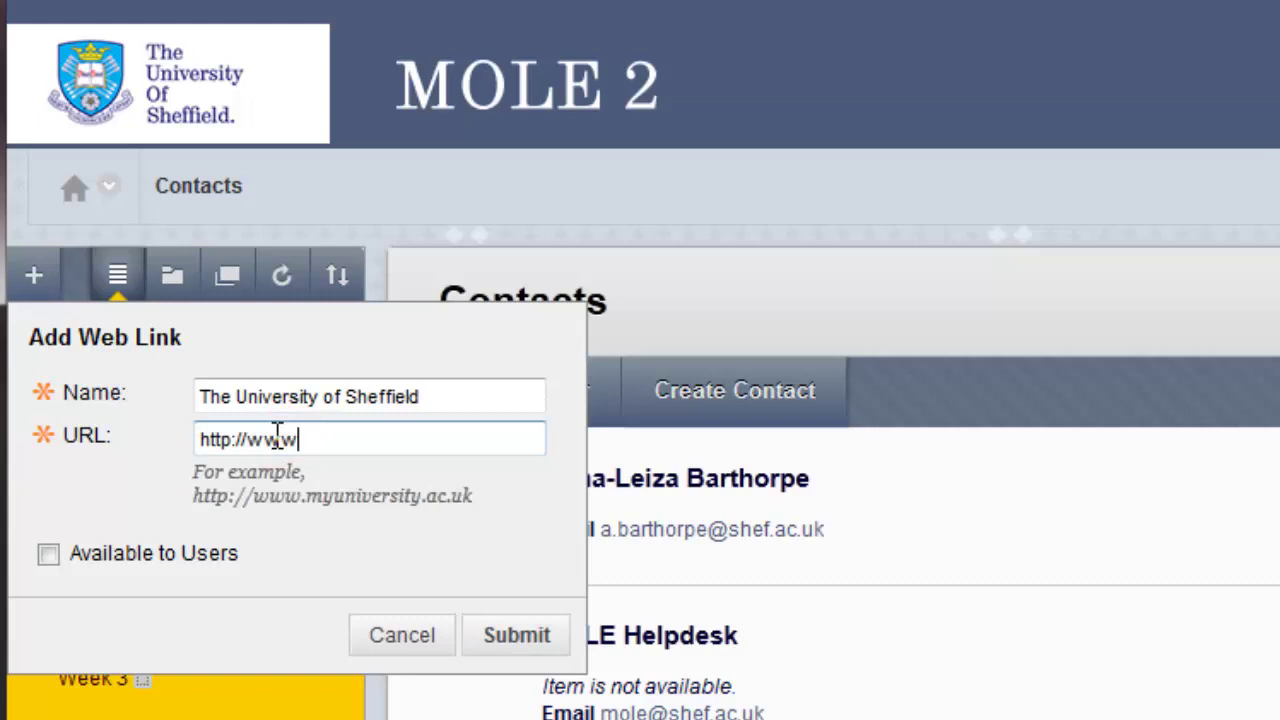
type(".shef.ac.uk")
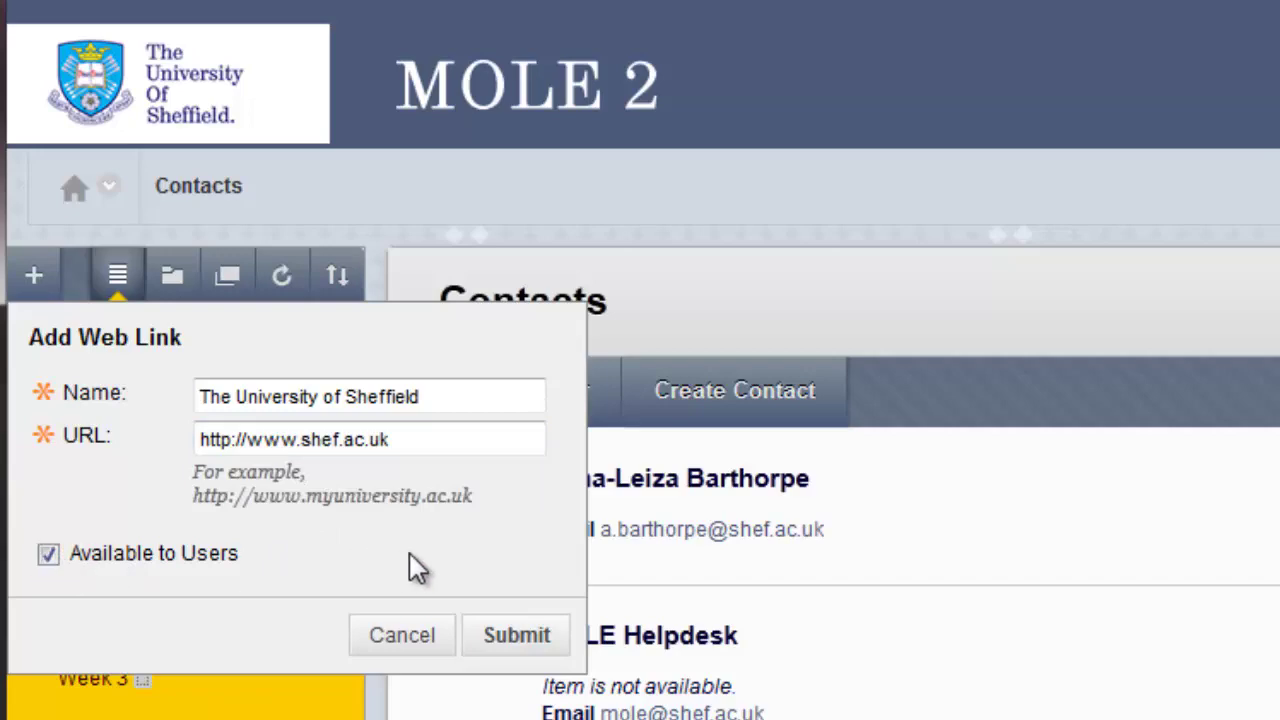
left_click(525, 638)
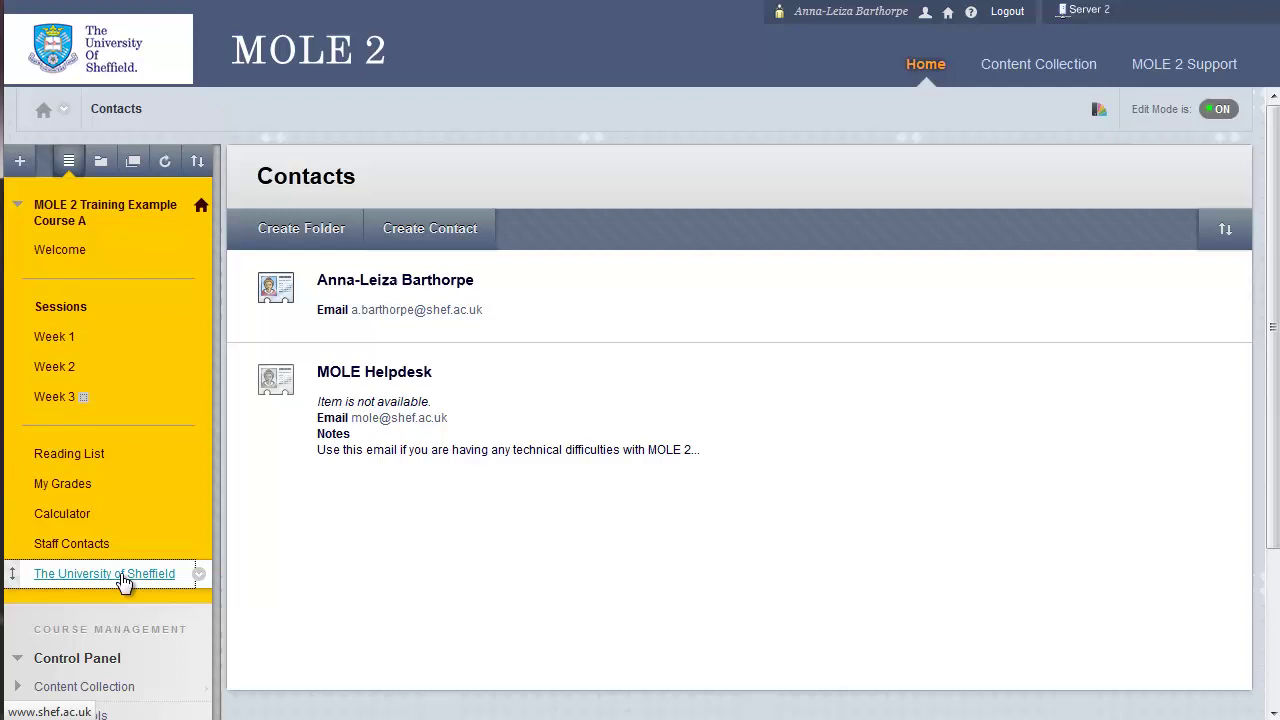
left_click(199, 575)
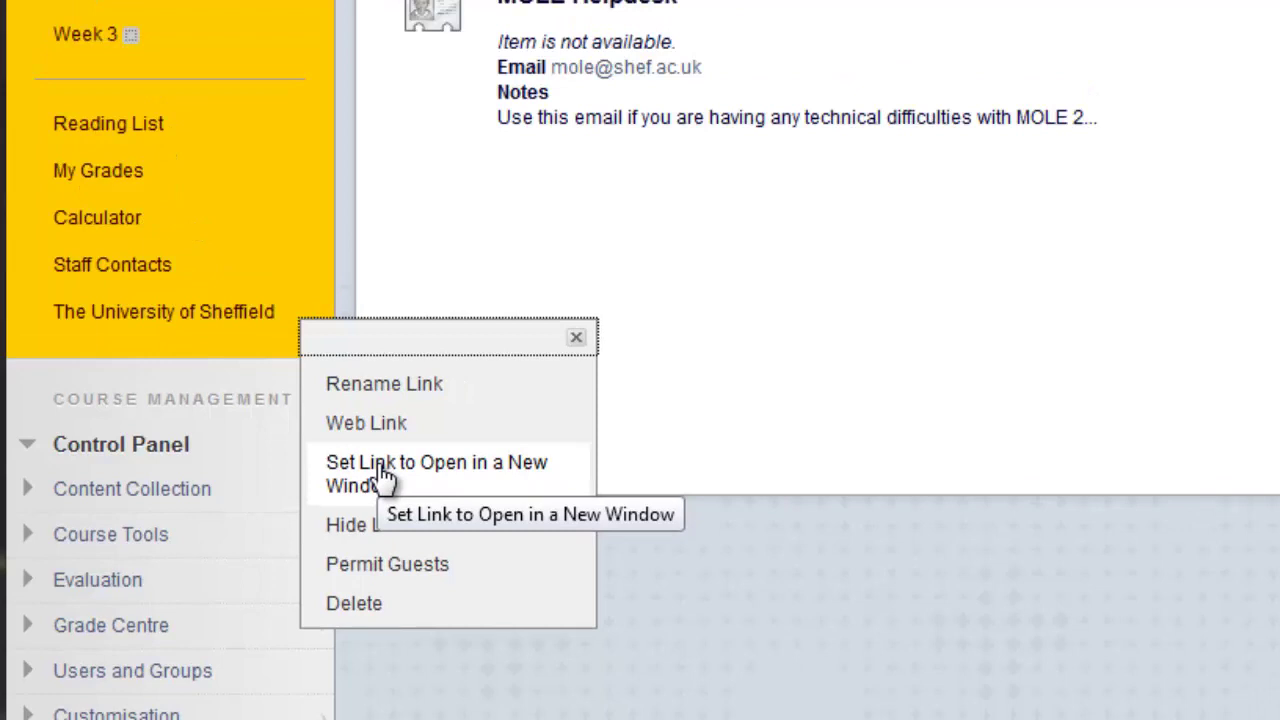
left_click(381, 467)
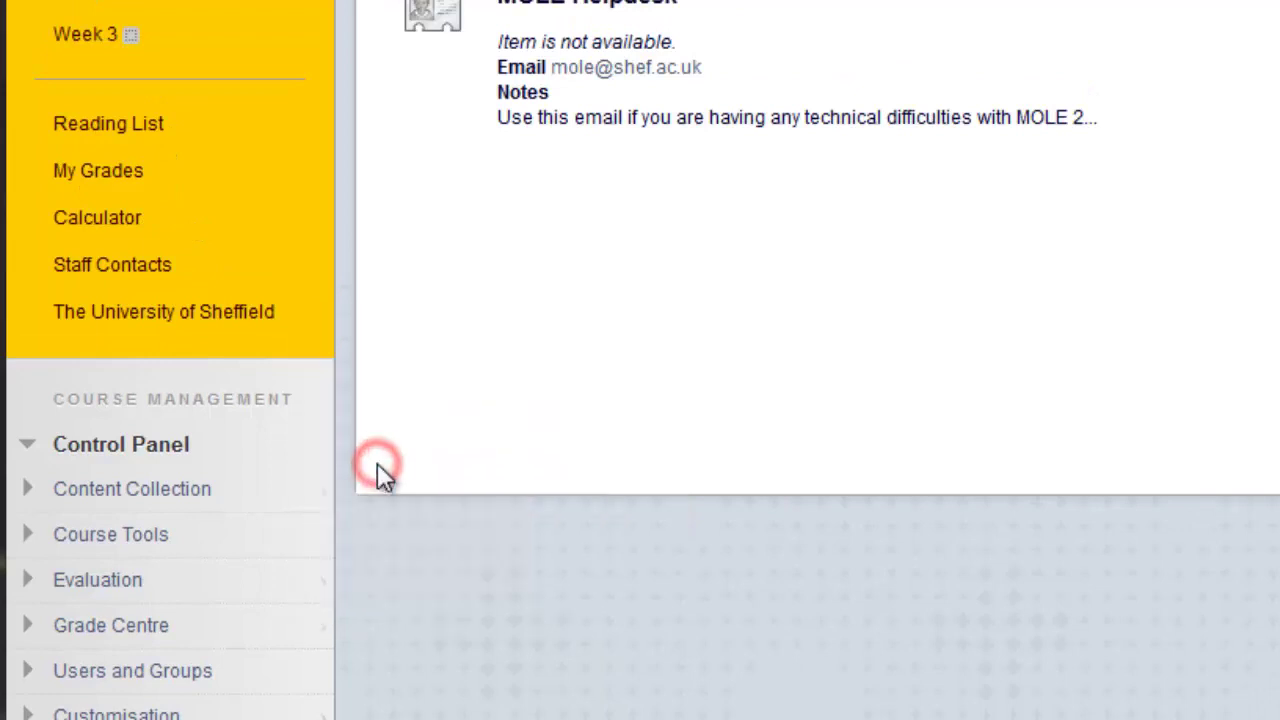
- Add an 'Administration' subheader to the course menu and drag it higher up the list
left_click(18, 162)
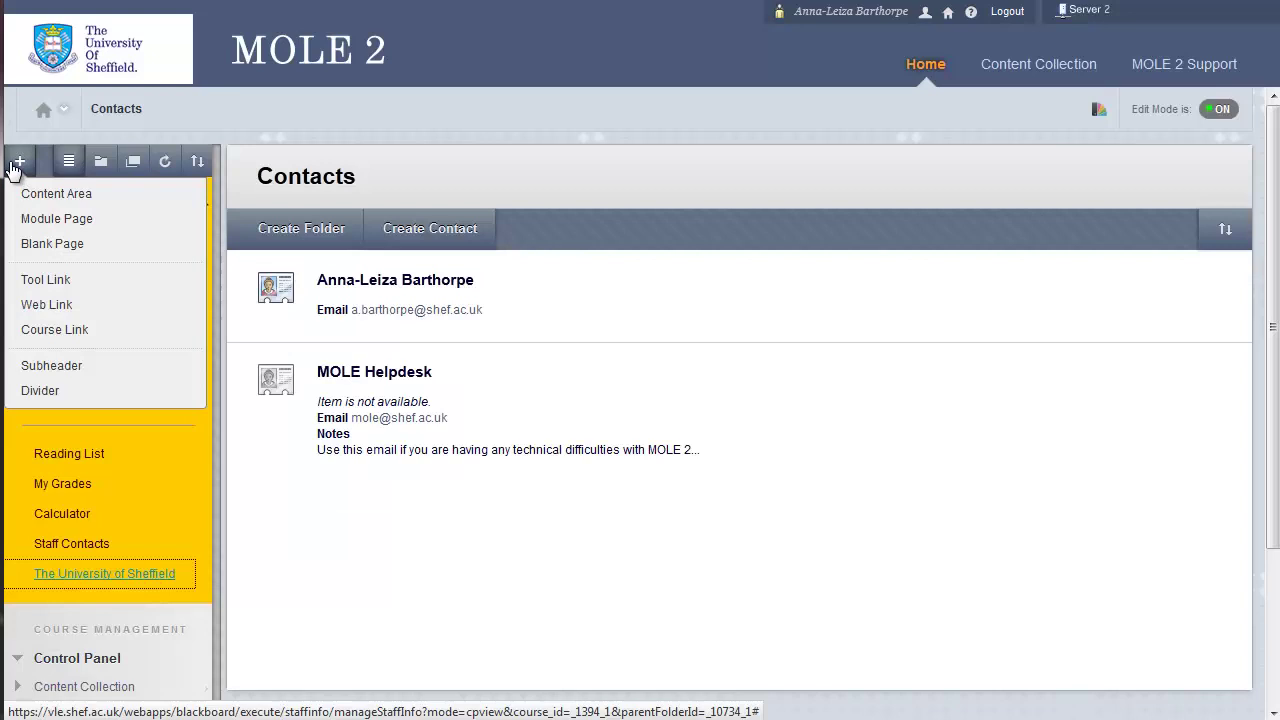
left_click(64, 366)
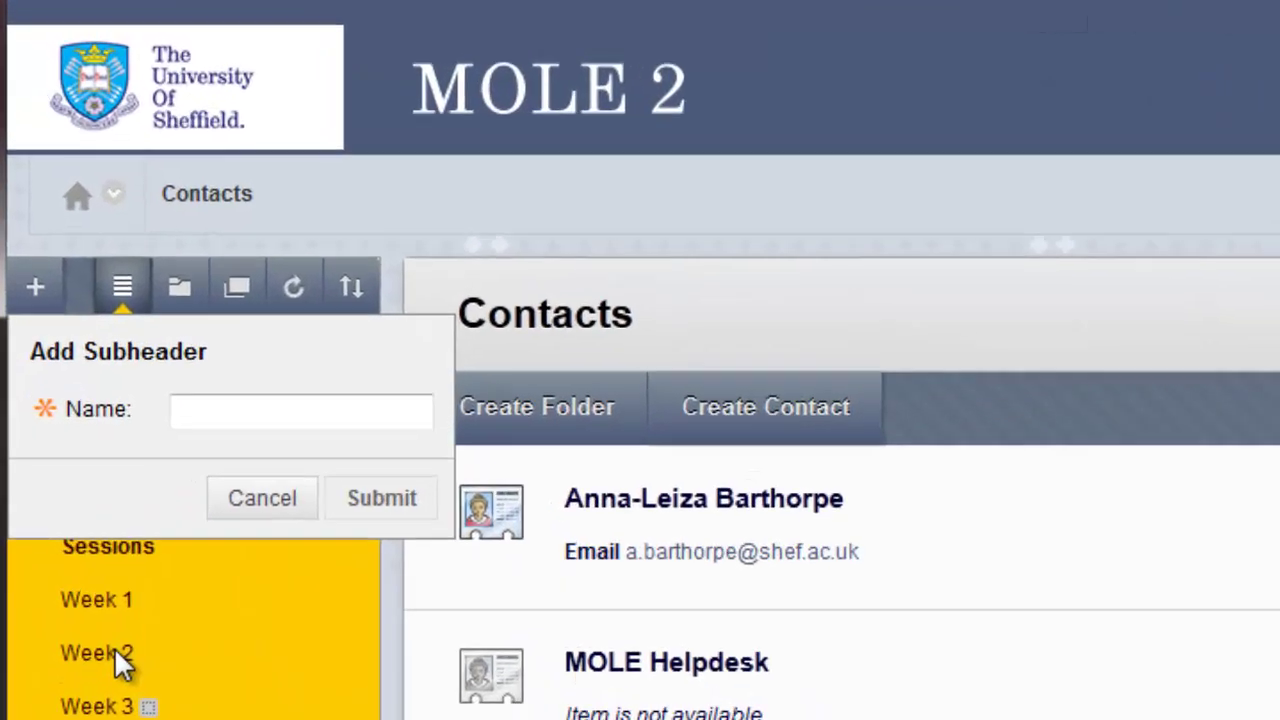
type("Administ")
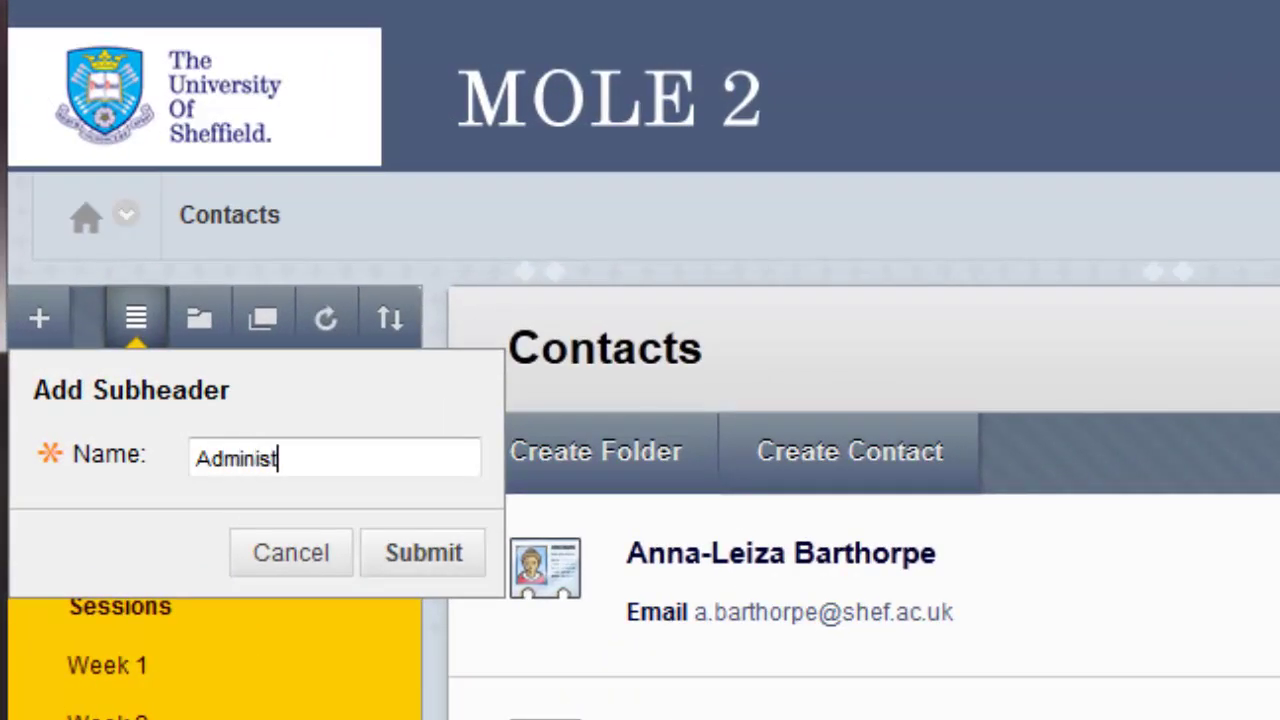
type("ration")
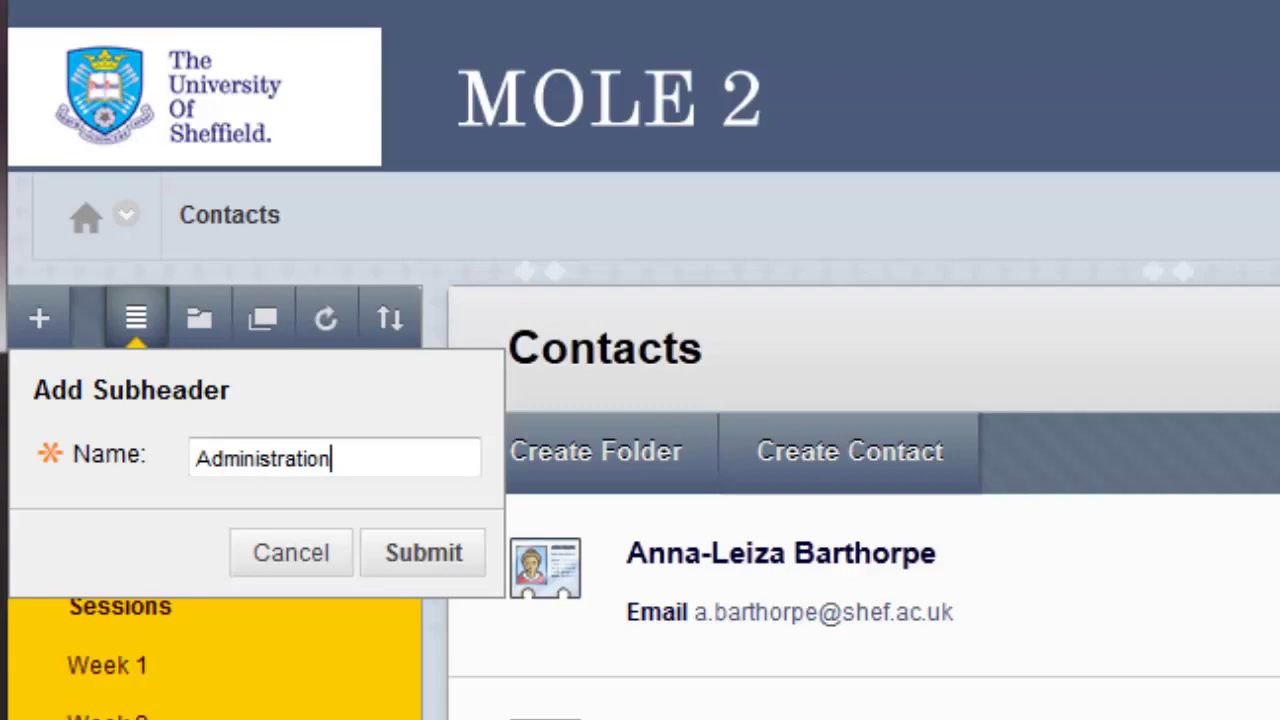
left_click(410, 547)
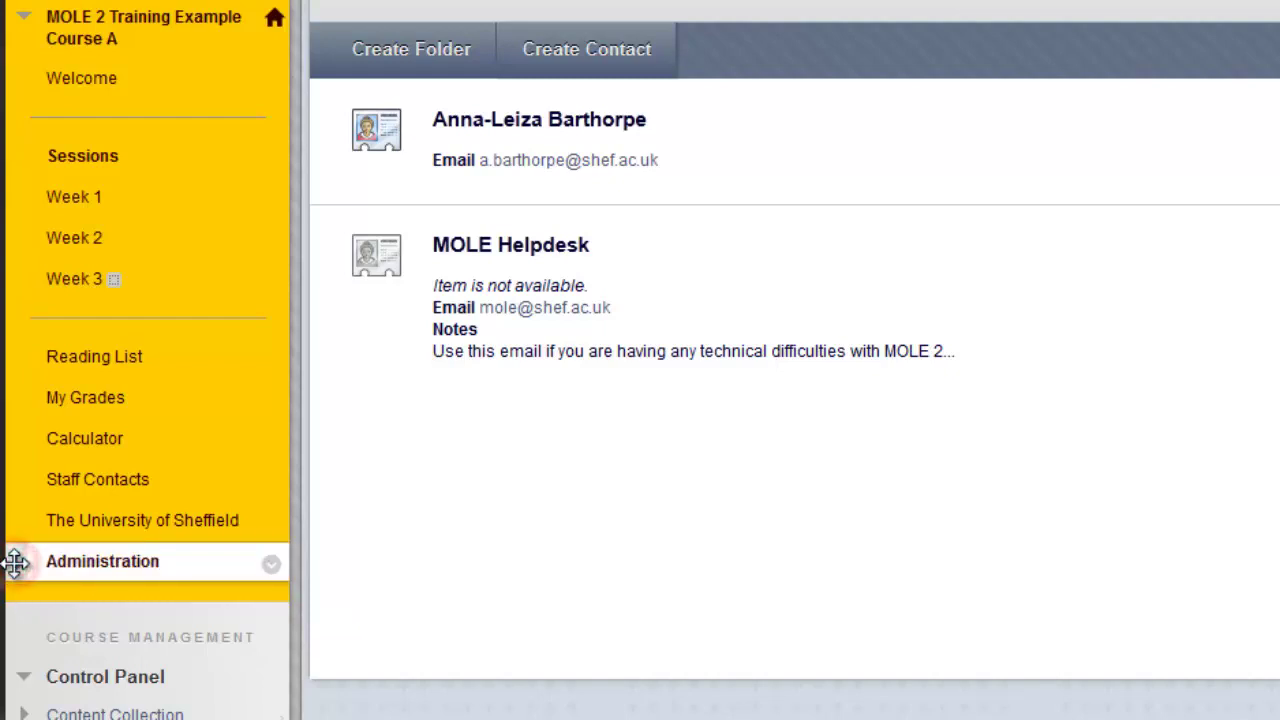
left_click_drag(15, 562, 9, 443)
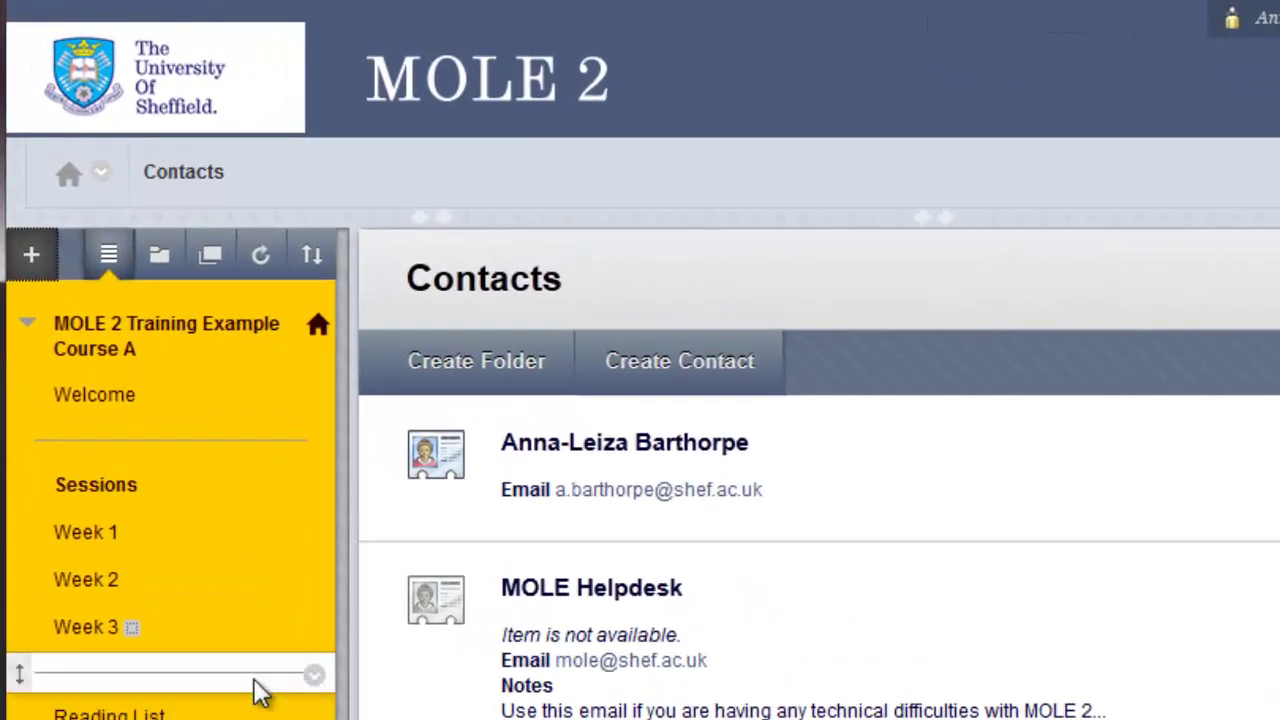
- Add a divider to the course menu and move it just above Administration
left_click(37, 272)
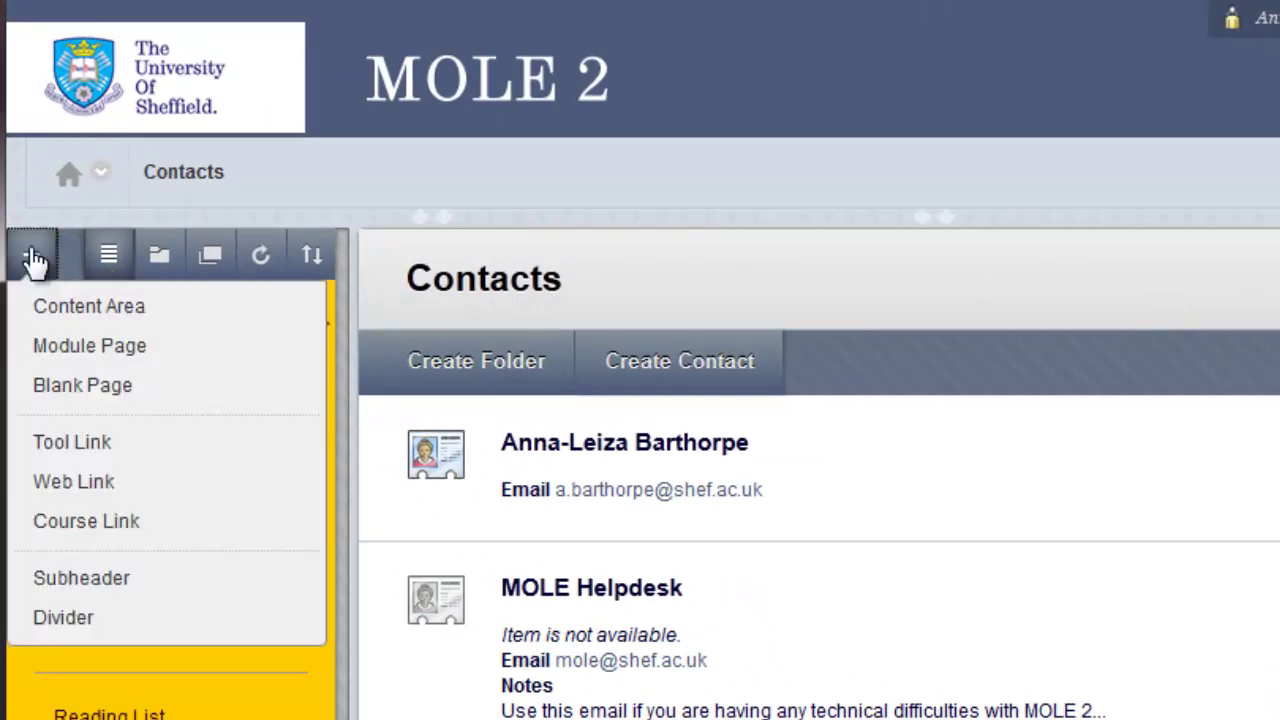
left_click(63, 618)
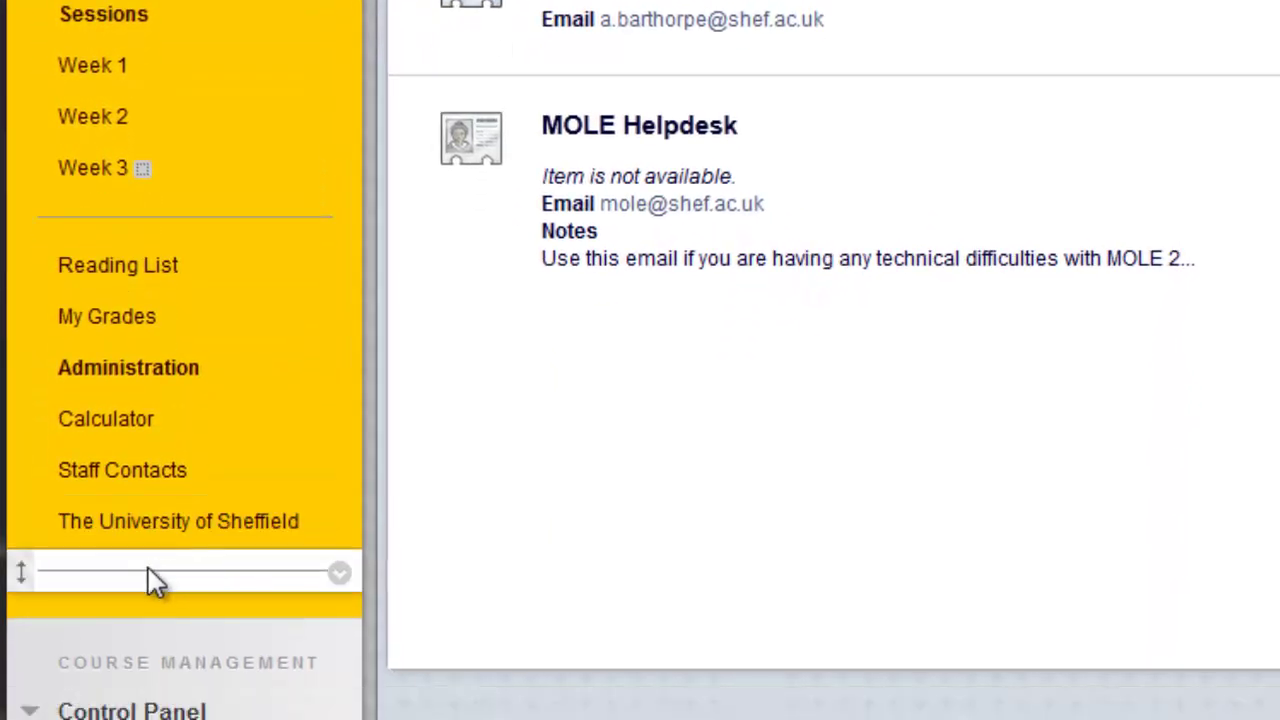
left_click_drag(22, 572, 37, 372)
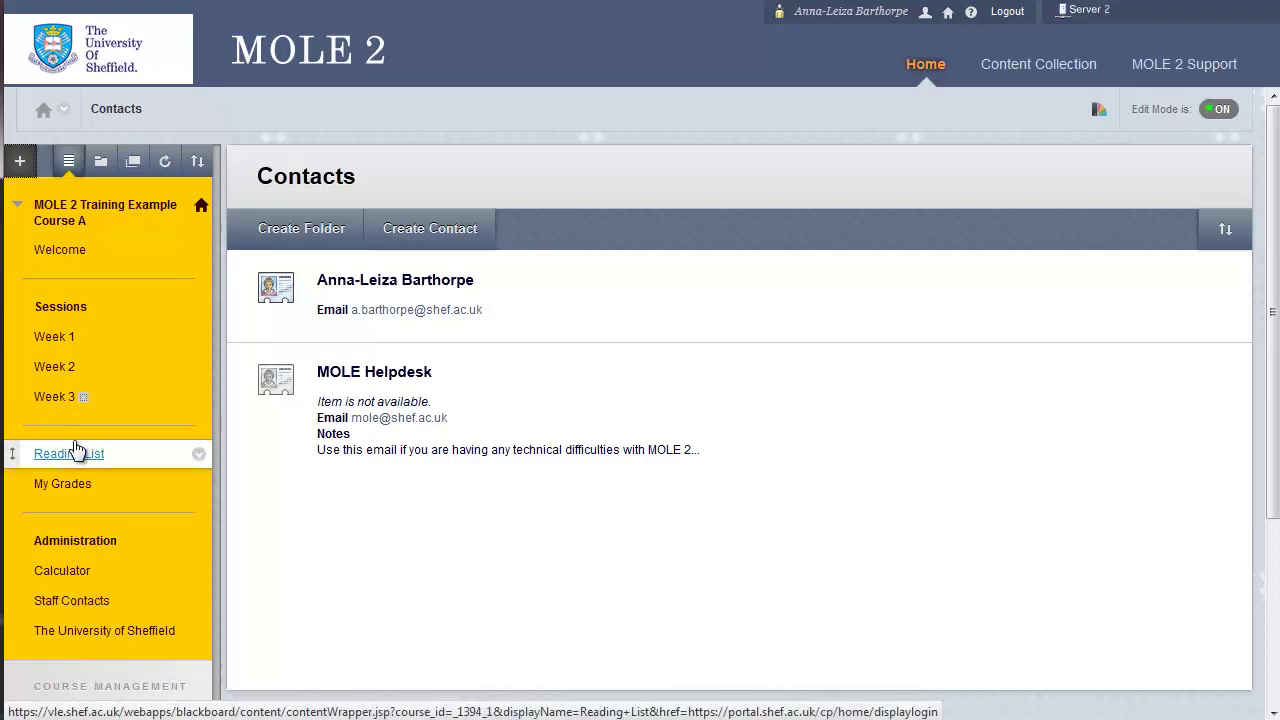
- Open the empty Week 3 page and browse its Build Content, Assessments and Tools menus
left_click(59, 404)
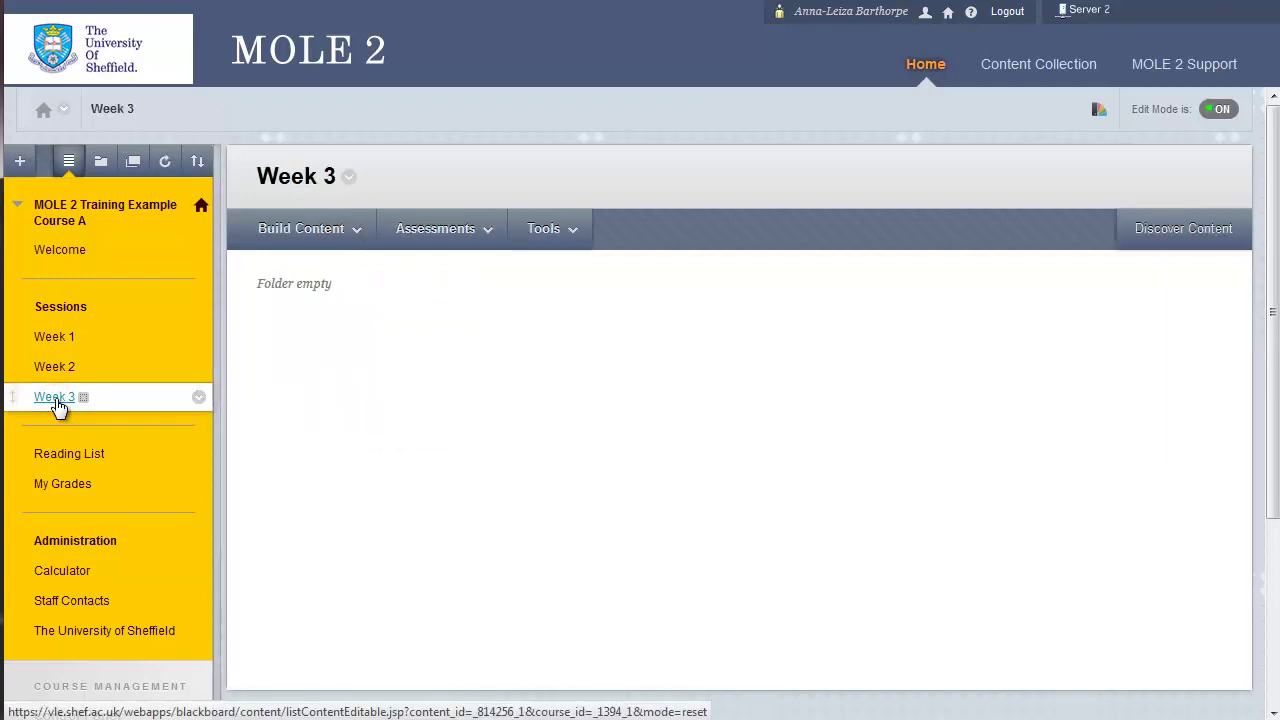
left_click(343, 235)
left_click(436, 236)
left_click(549, 234)
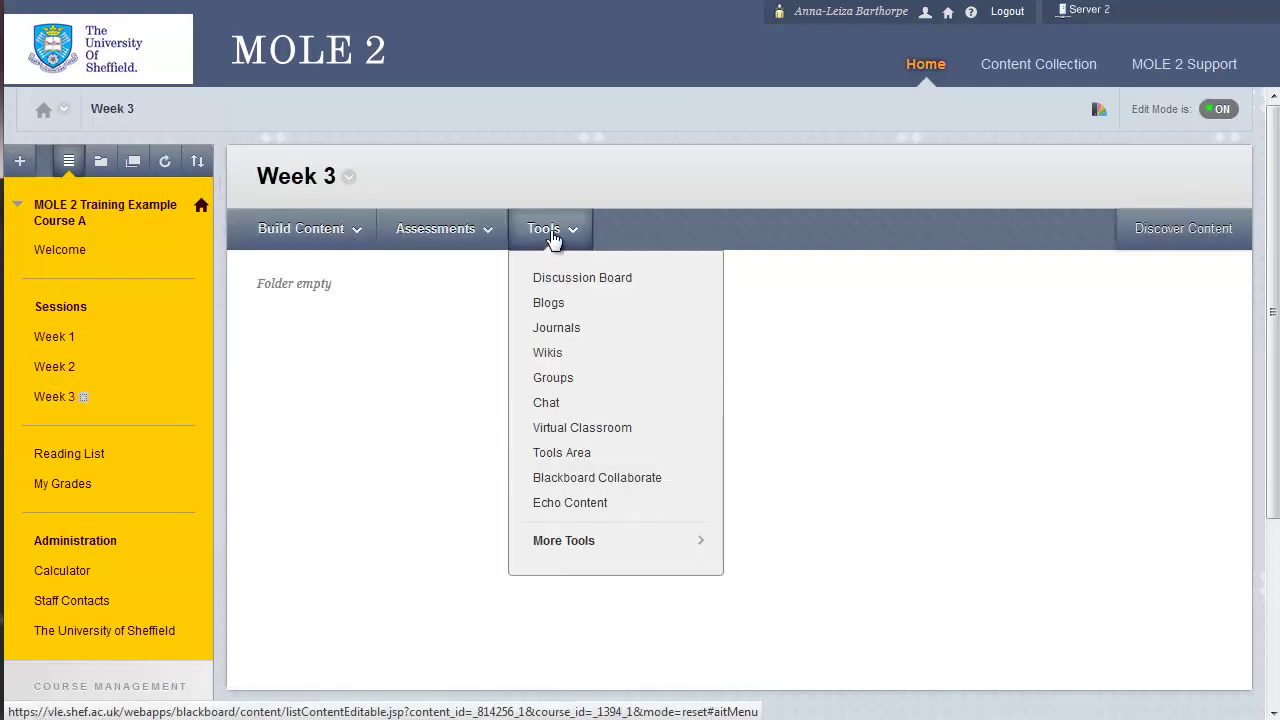
left_click(847, 447)
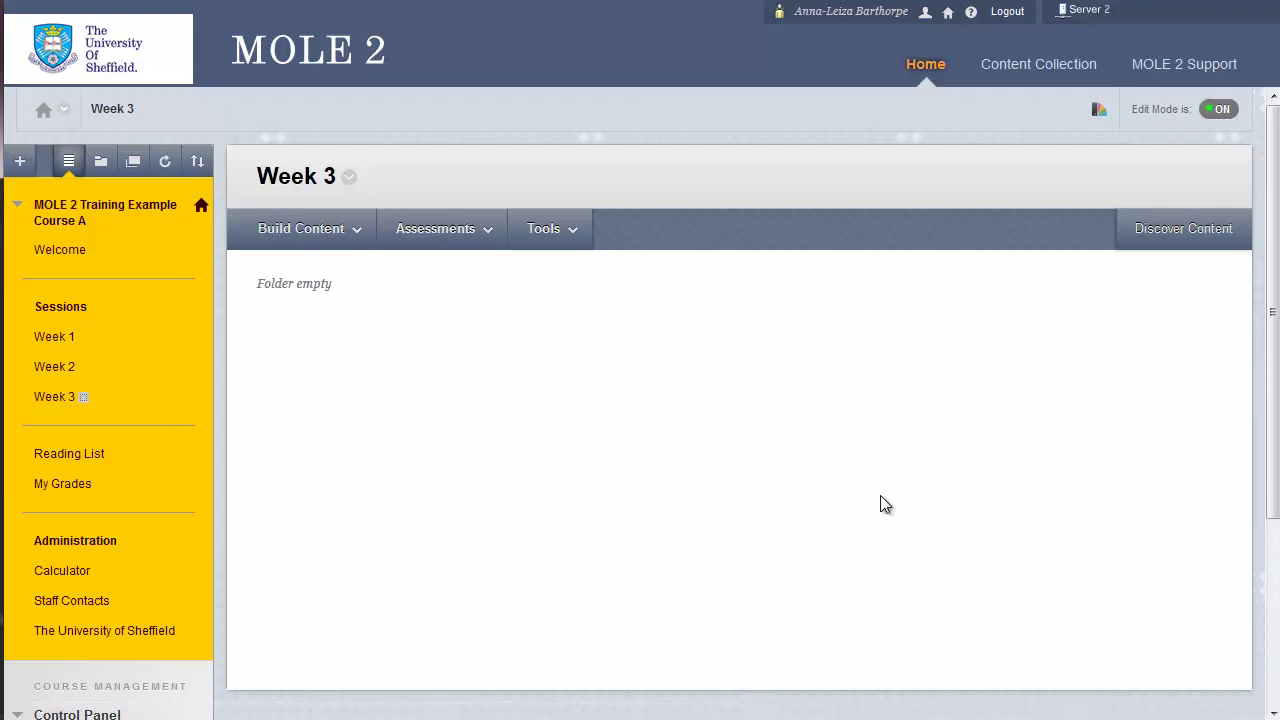